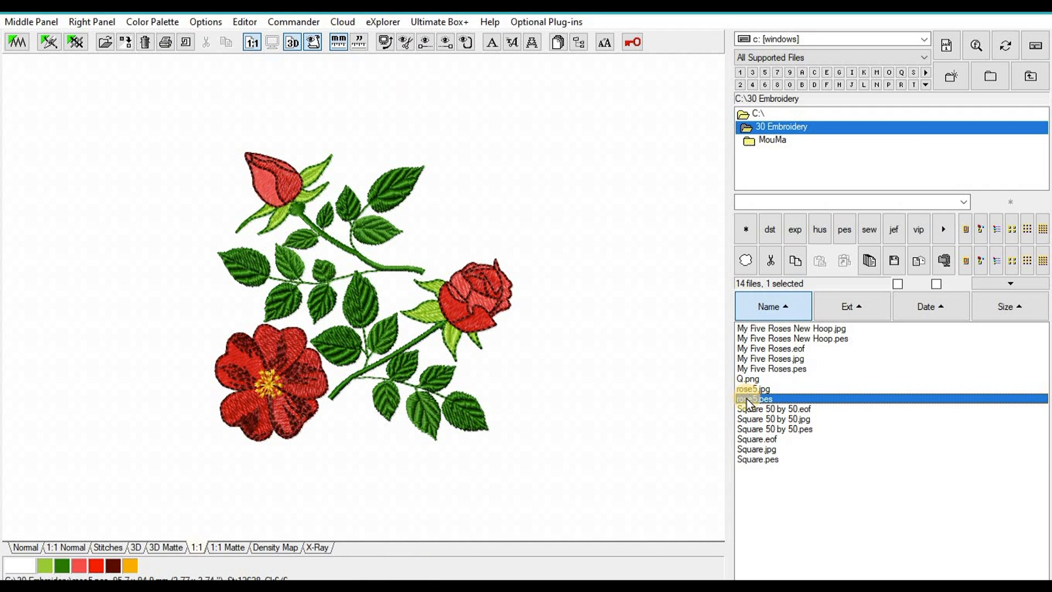
# Step: Send rose5.pes from Embird to the third-party quoting plug-in via Input/Output Operations
pyautogui.rightClick(748, 404)
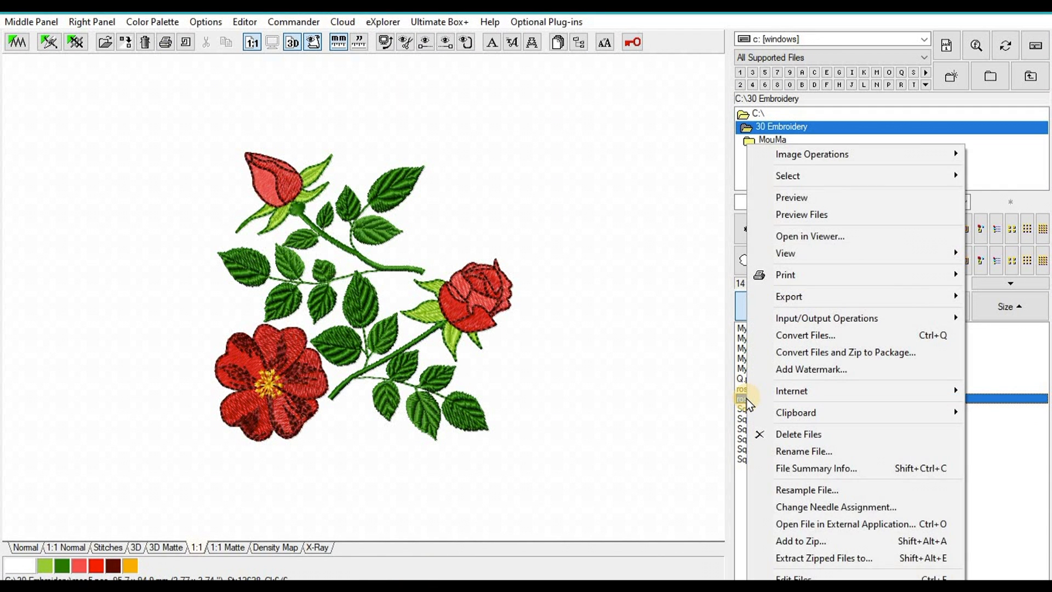
pyautogui.moveTo(787, 323)
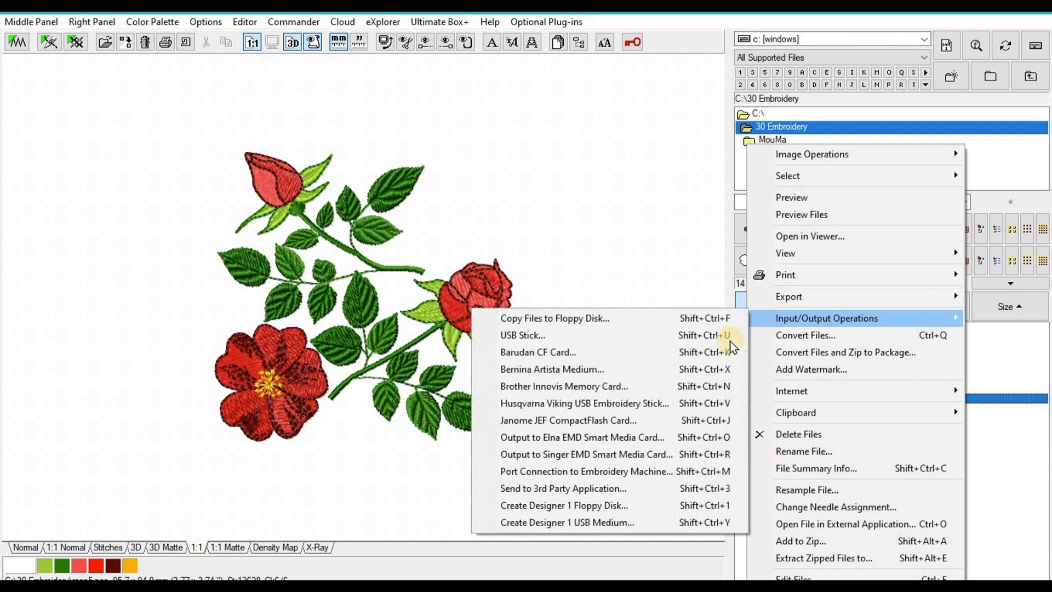
pyautogui.click(617, 493)
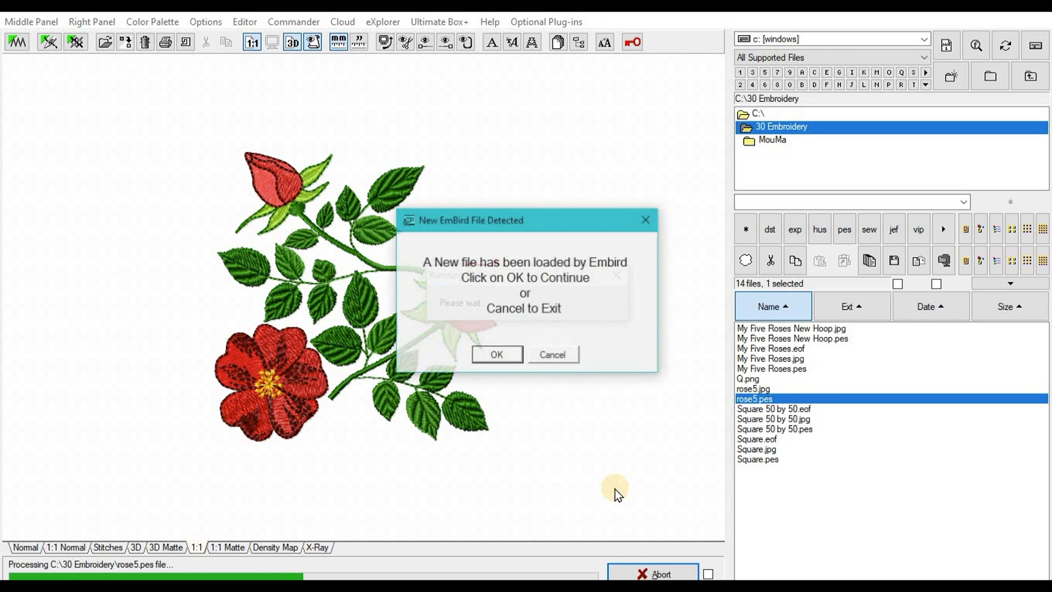
# Step: Accept the new Embird file and select the second saved customer for the quote
pyautogui.click(499, 355)
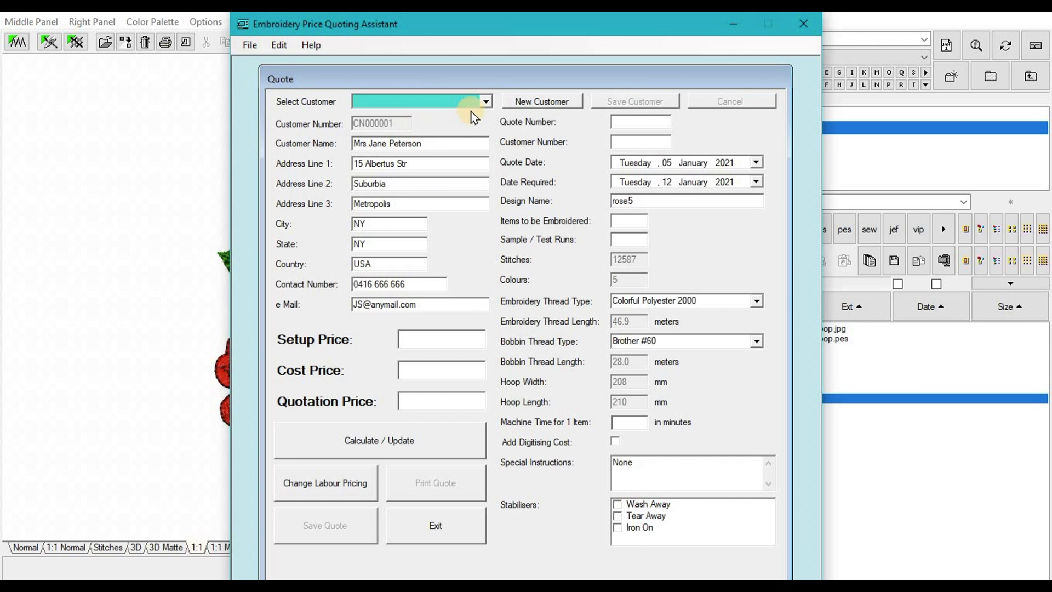
pyautogui.click(487, 97)
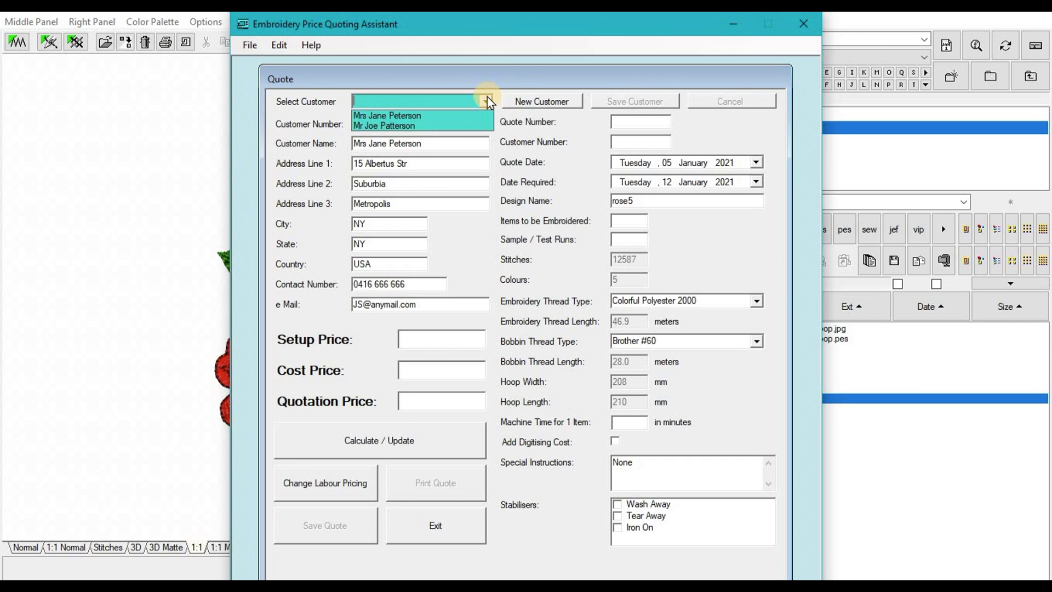
pyautogui.click(356, 125)
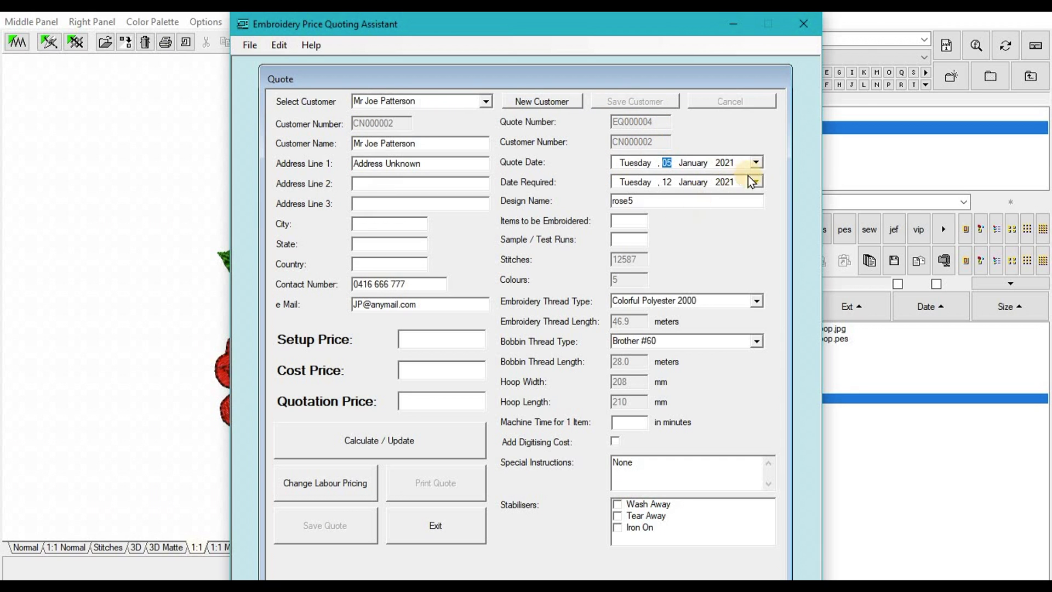
# Step: Keep the quote date at 05 January 2021 and the required date at 12 January 2021
pyautogui.click(757, 160)
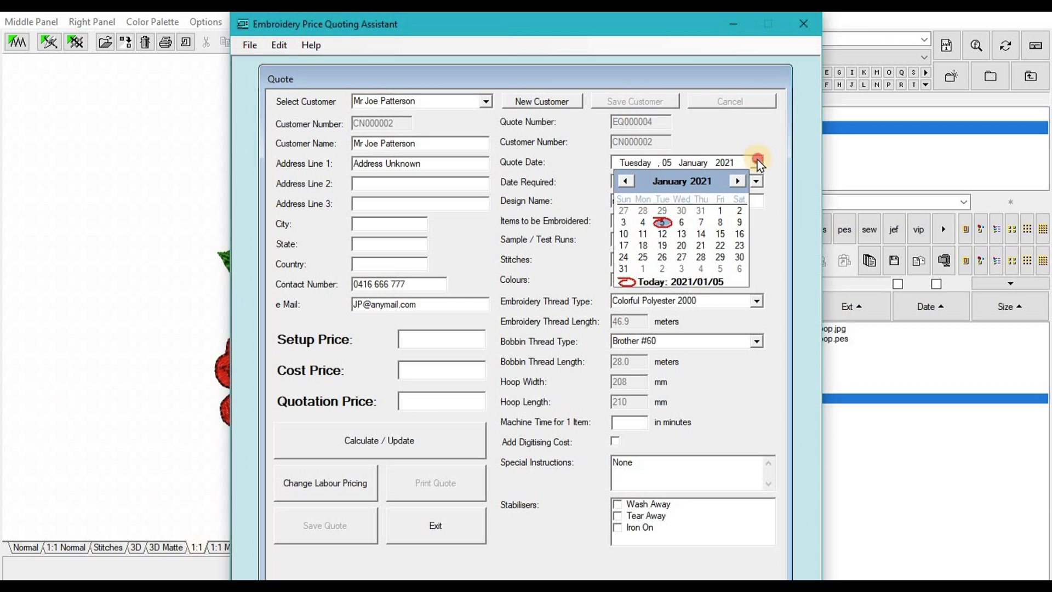
pyautogui.click(758, 160)
pyautogui.click(757, 183)
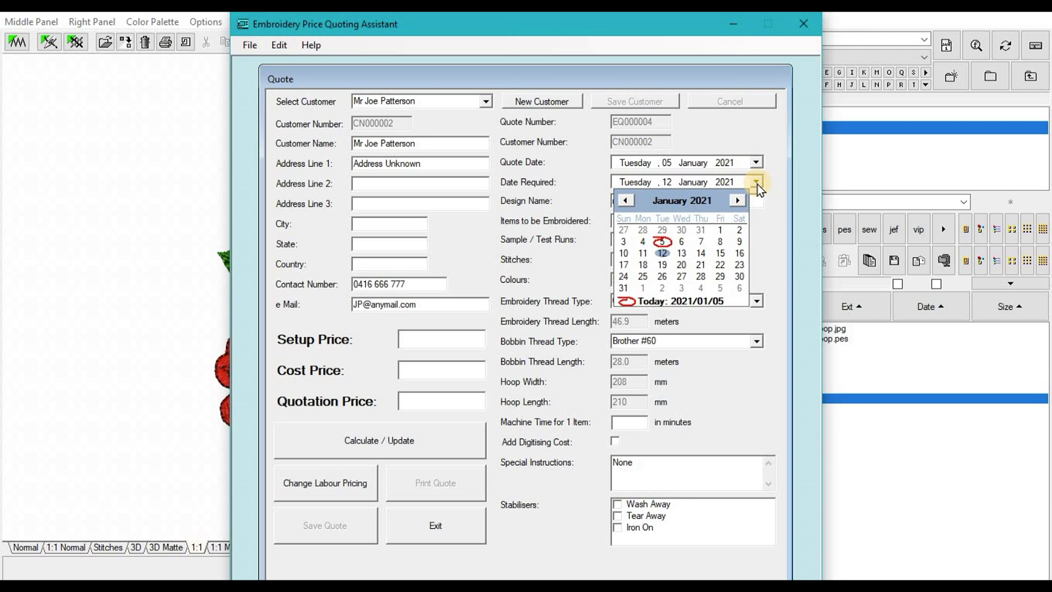
pyautogui.click(758, 184)
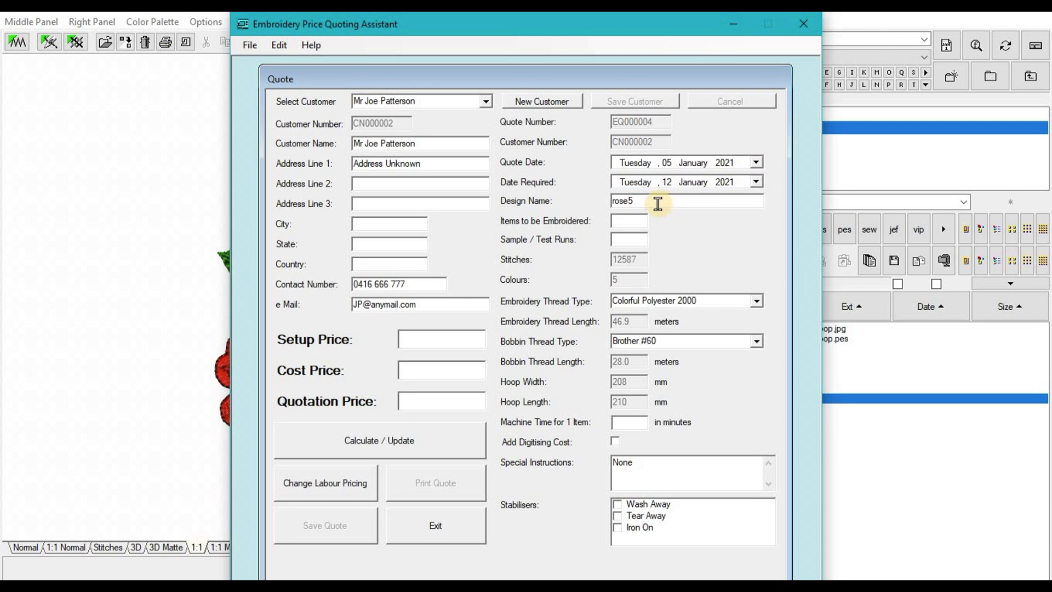
# Step: Rename the design from rose5 to 'Patterson 5 Roses', with 2 items and 1 sample run
pyautogui.moveTo(657, 202); pyautogui.dragTo(490, 201)
pyautogui.write('M')
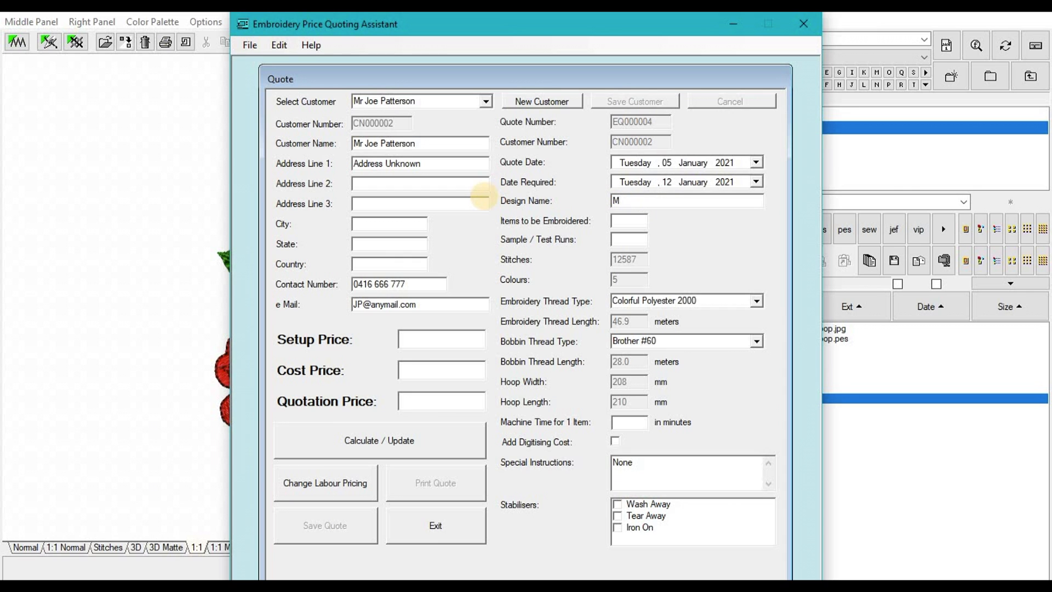
pyautogui.press('BackSpace')
pyautogui.write('Patterson 5 Roses')
pyautogui.click(625, 219)
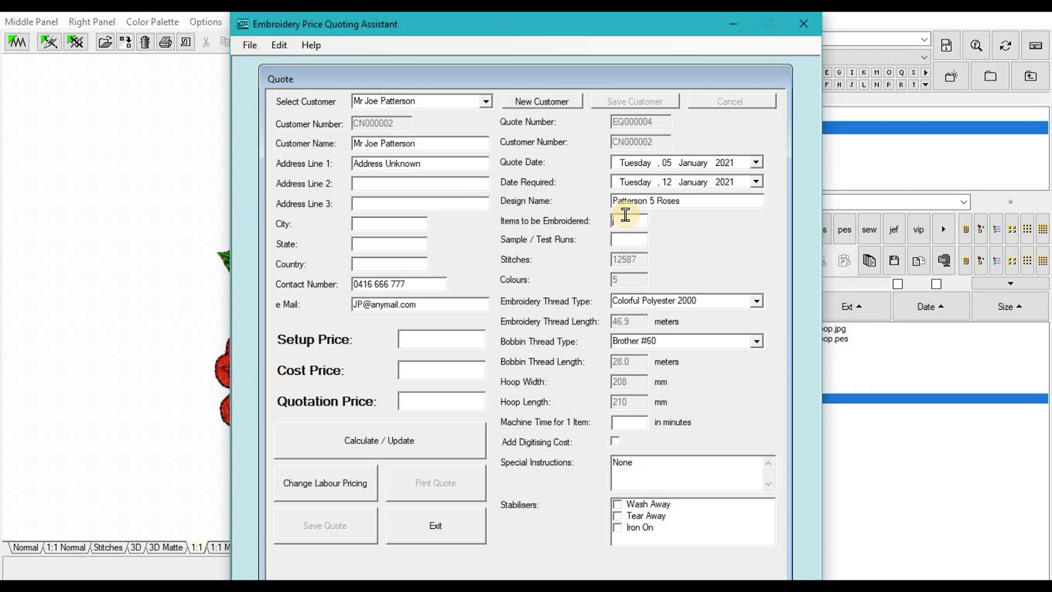
pyautogui.write('2')
pyautogui.click(623, 240)
pyautogui.write('1')
# Step: Set the embroidery thread to Colorful Polyester 5000 and the bobbin thread to Brother #90
pyautogui.click(756, 301)
pyautogui.click(678, 325)
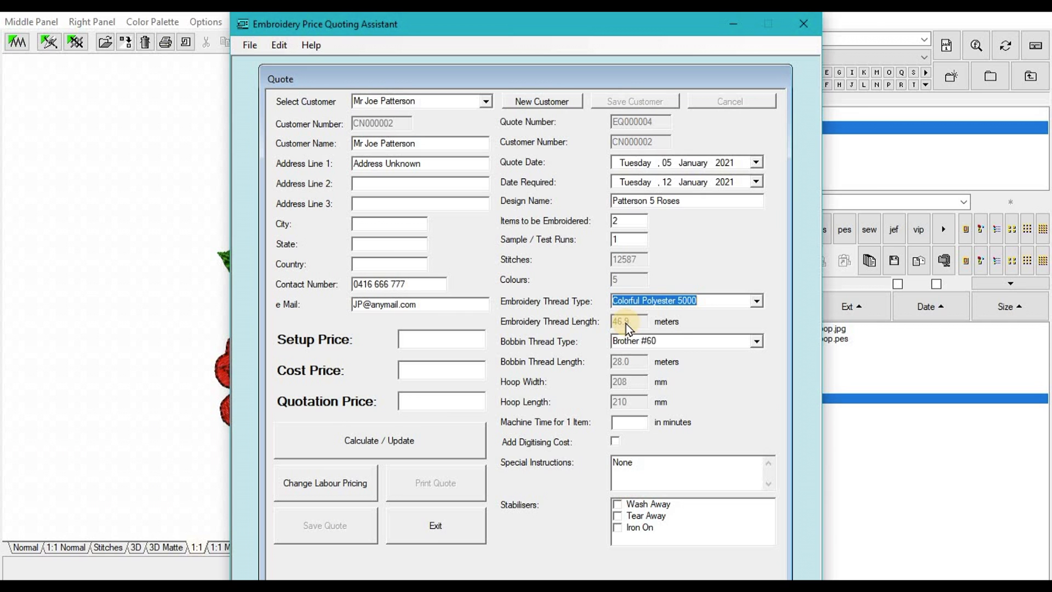
pyautogui.click(681, 344)
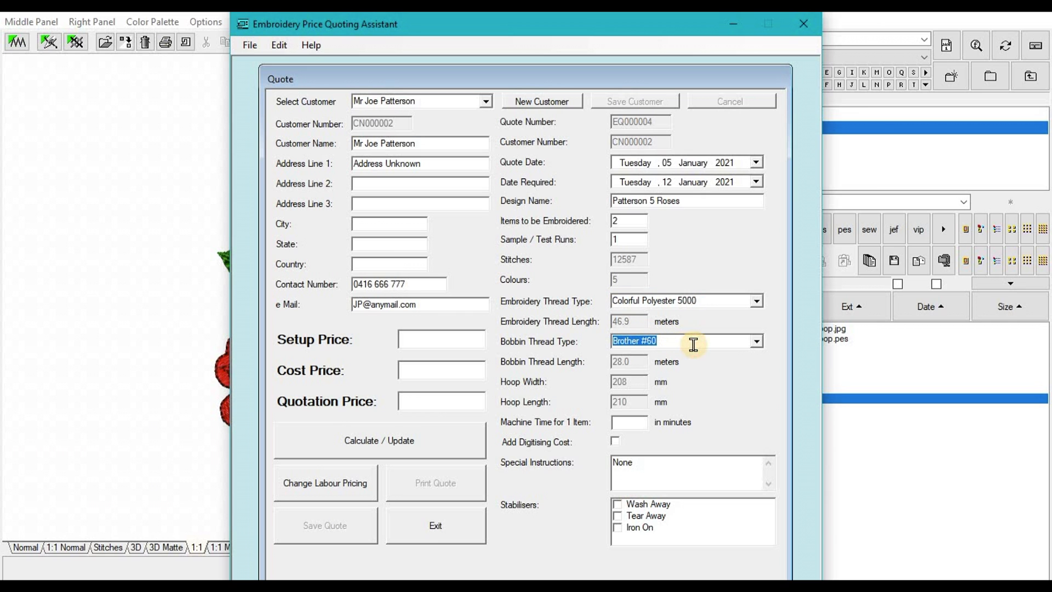
pyautogui.click(753, 343)
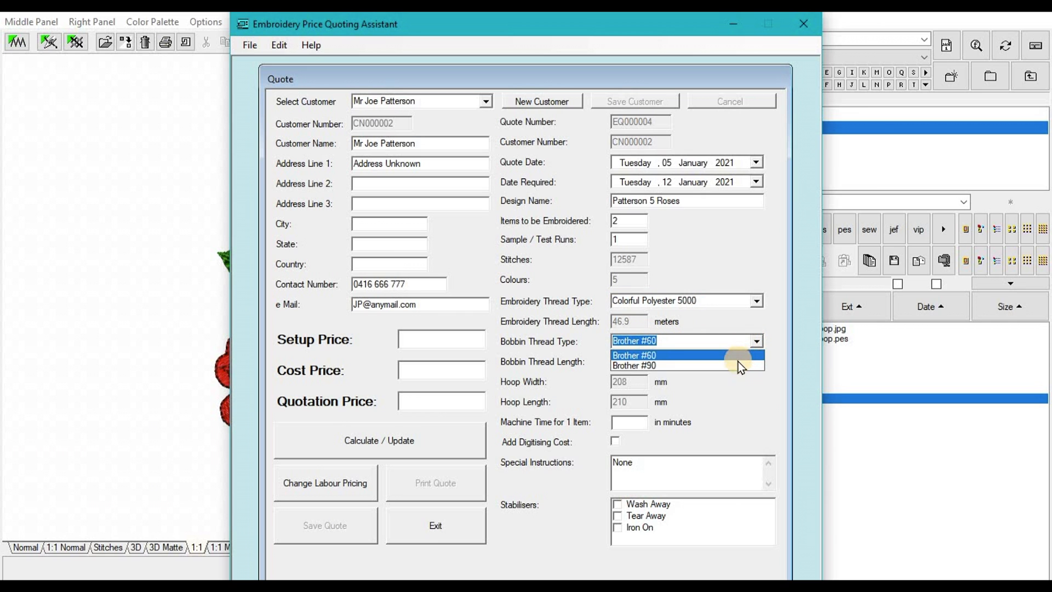
pyautogui.click(738, 363)
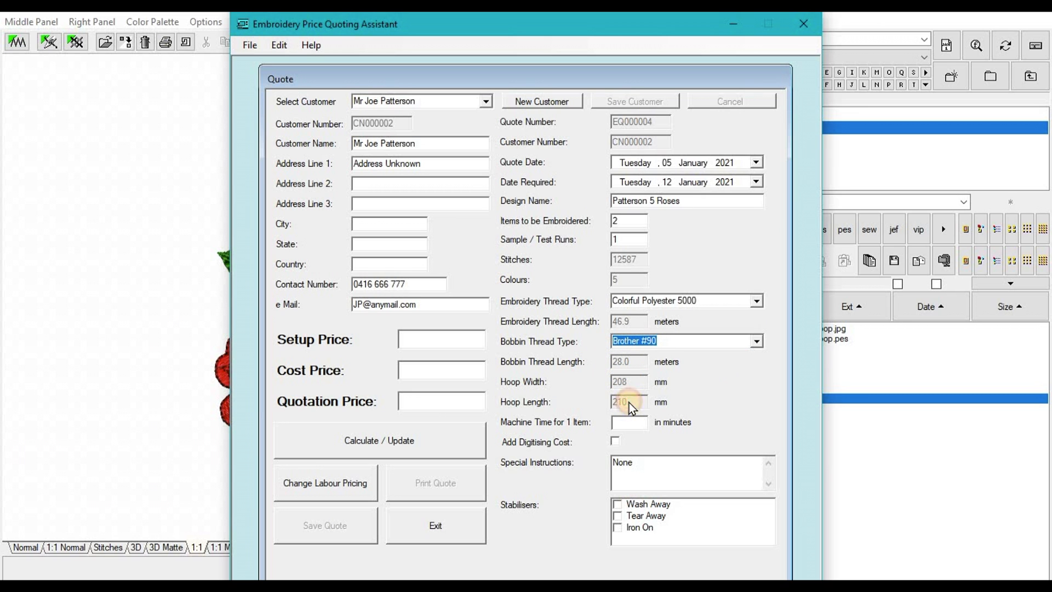
# Step: Enter 23 minutes of machine time per item and add the Wash Away stabiliser
pyautogui.click(626, 421)
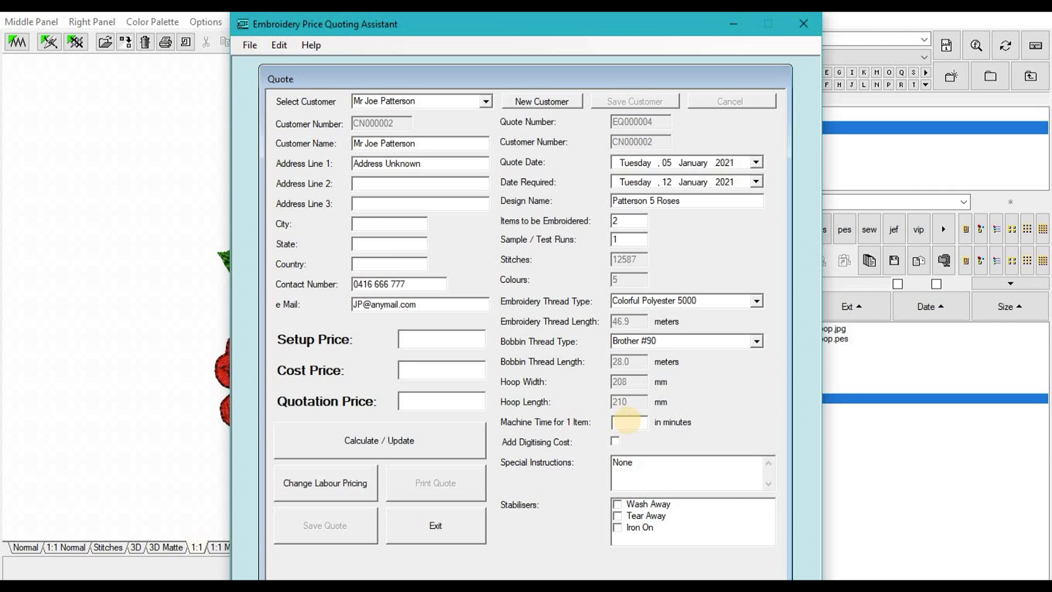
pyautogui.write('23')
pyautogui.click(617, 503)
pyautogui.click(617, 503)
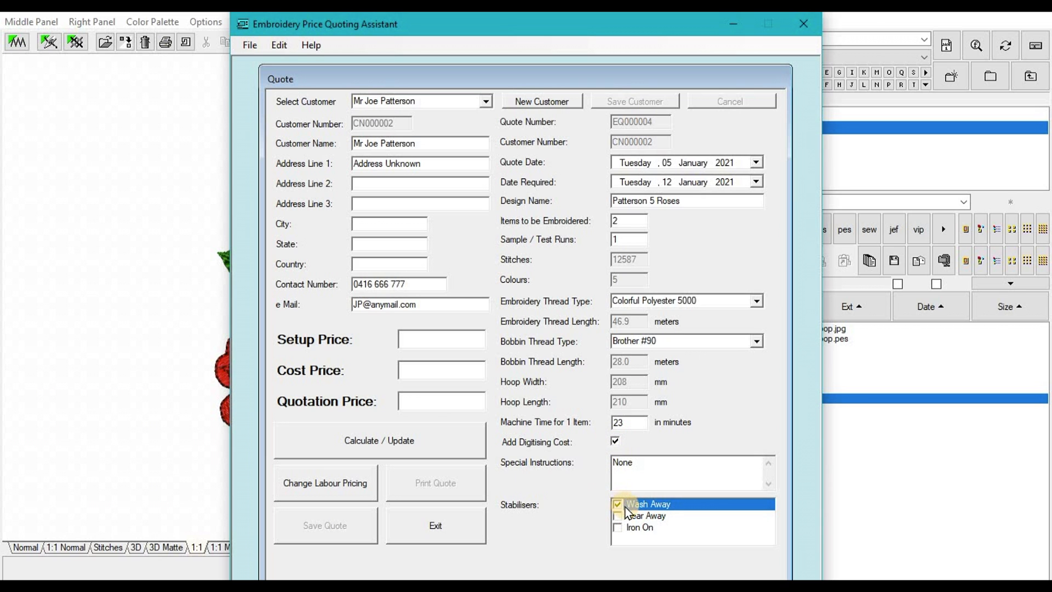
# Step: Calculate the quote at $80.16 and save it
pyautogui.click(358, 439)
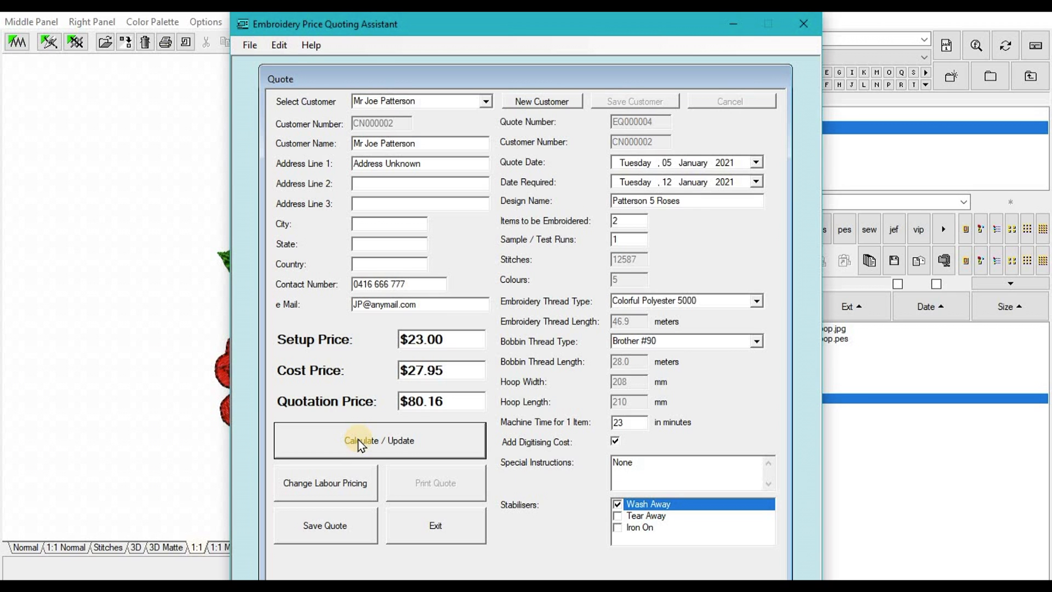
pyautogui.click(328, 524)
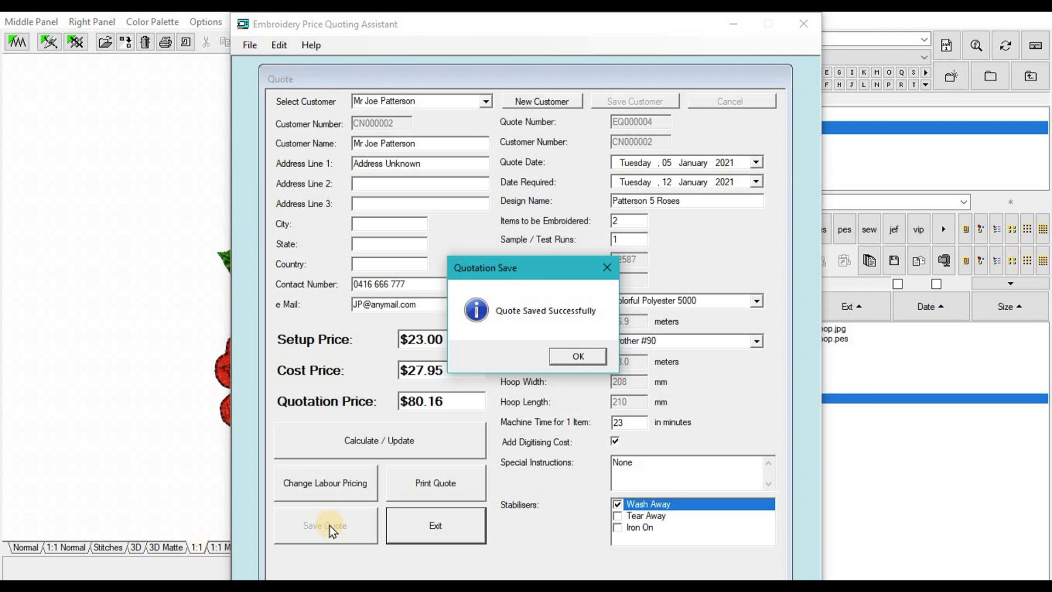
pyautogui.click(562, 356)
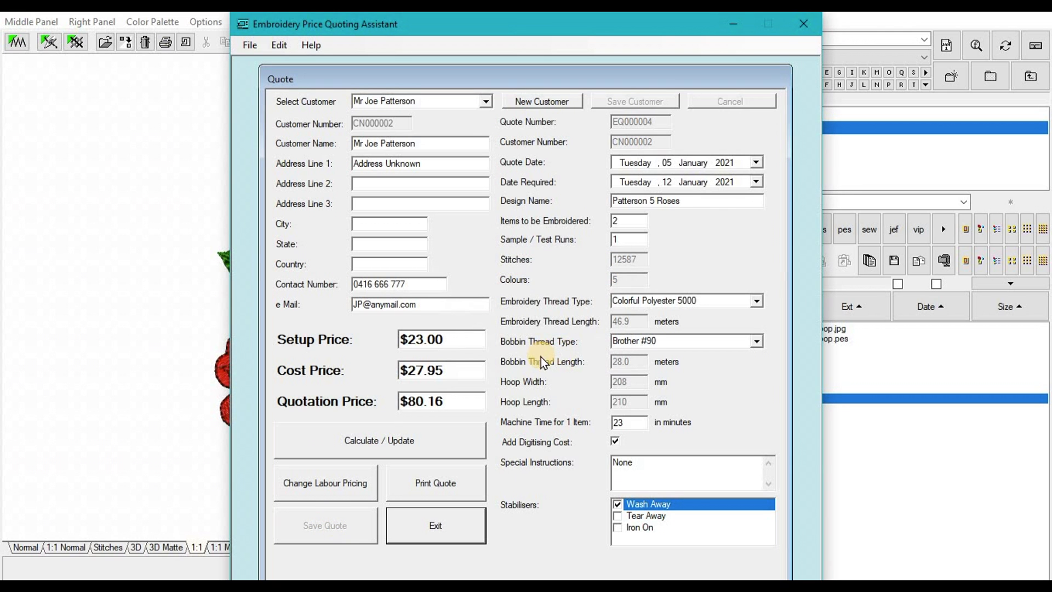
pyautogui.click(445, 484)
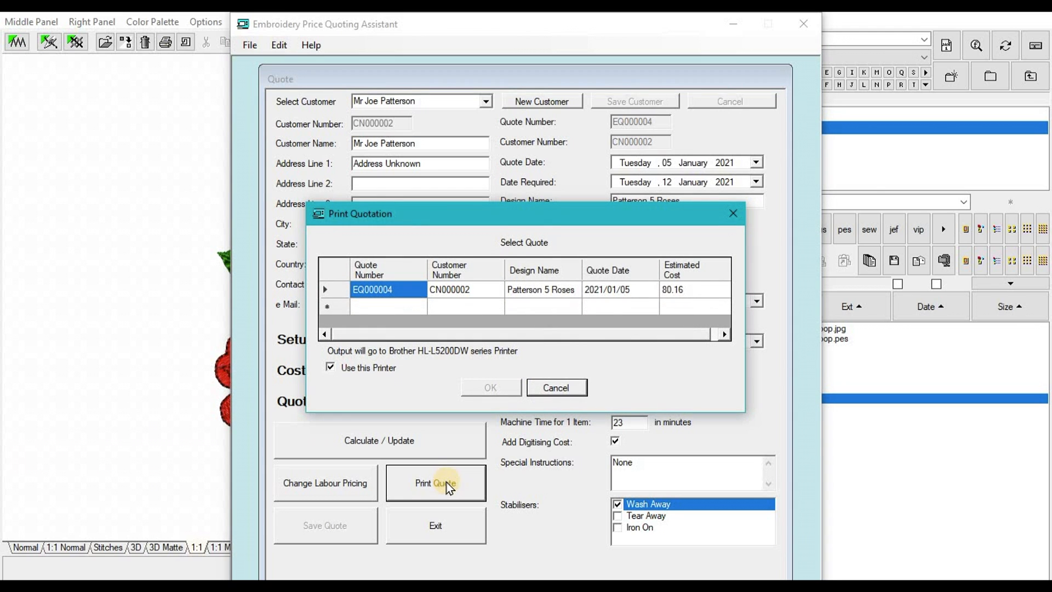
# Step: Print the Patterson 5 Roses quote with Microsoft Print to PDF as 'Mr Paterson 5 Rose Quote'
pyautogui.click(327, 291)
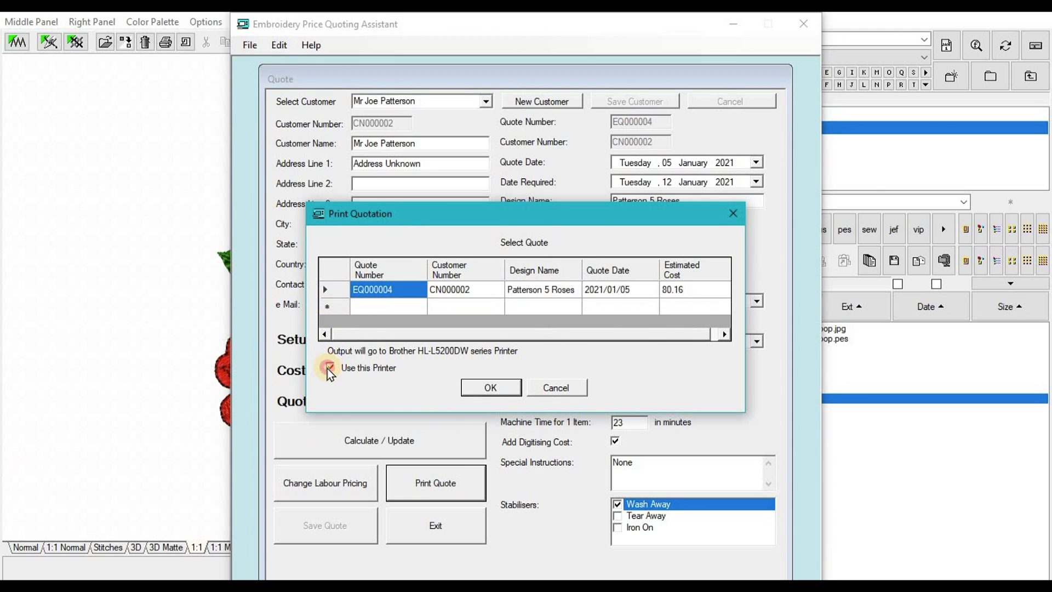
pyautogui.click(489, 388)
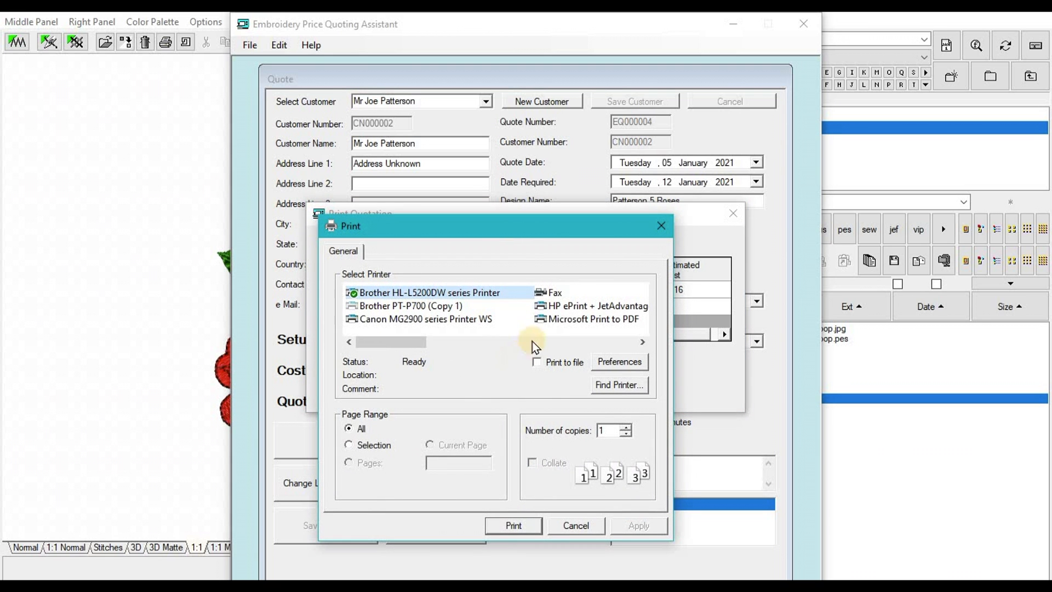
pyautogui.click(565, 319)
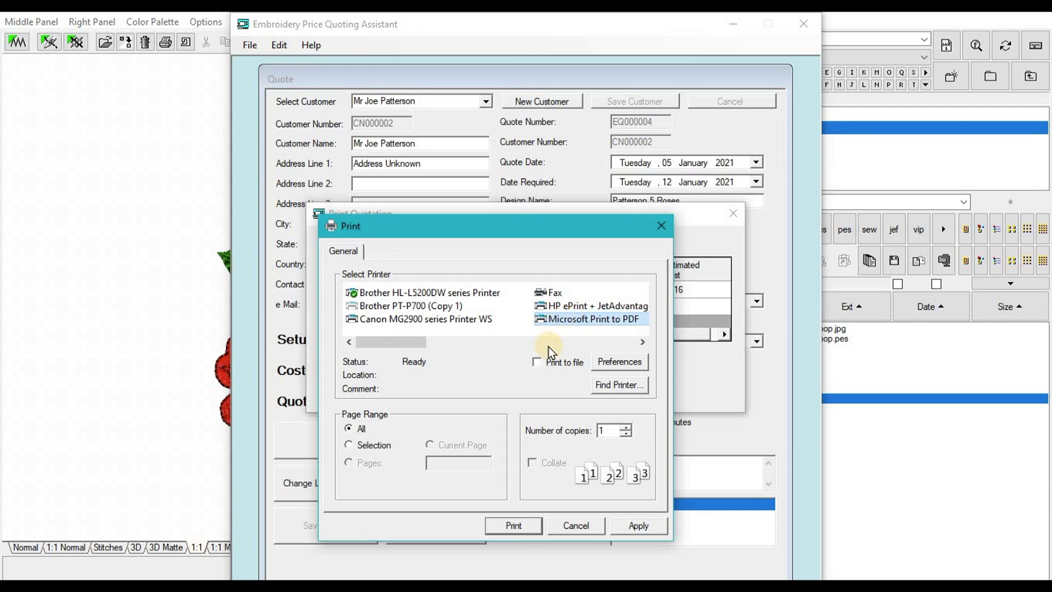
pyautogui.click(517, 524)
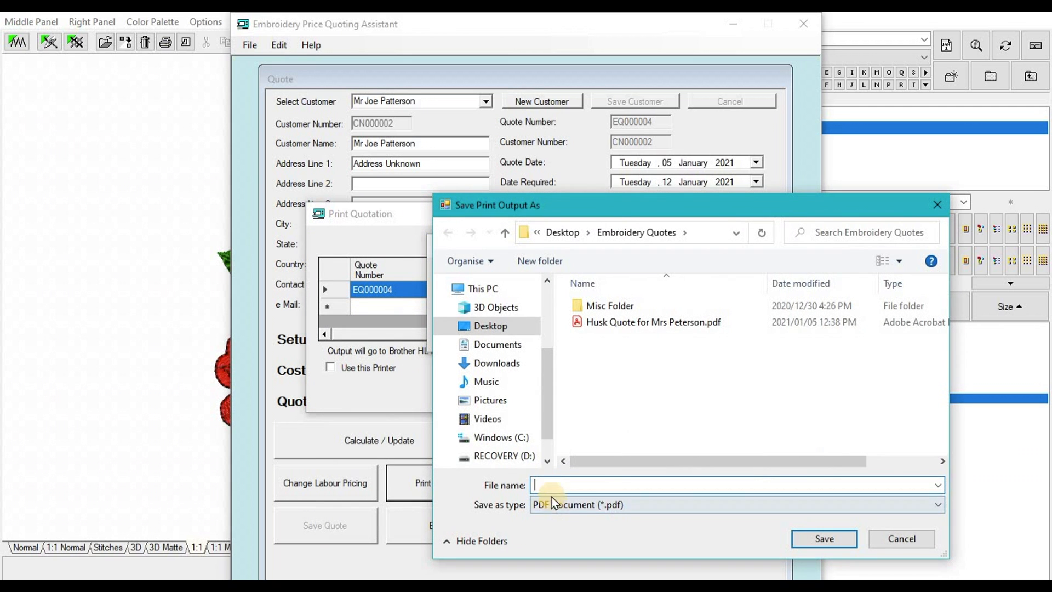
pyautogui.click(546, 485)
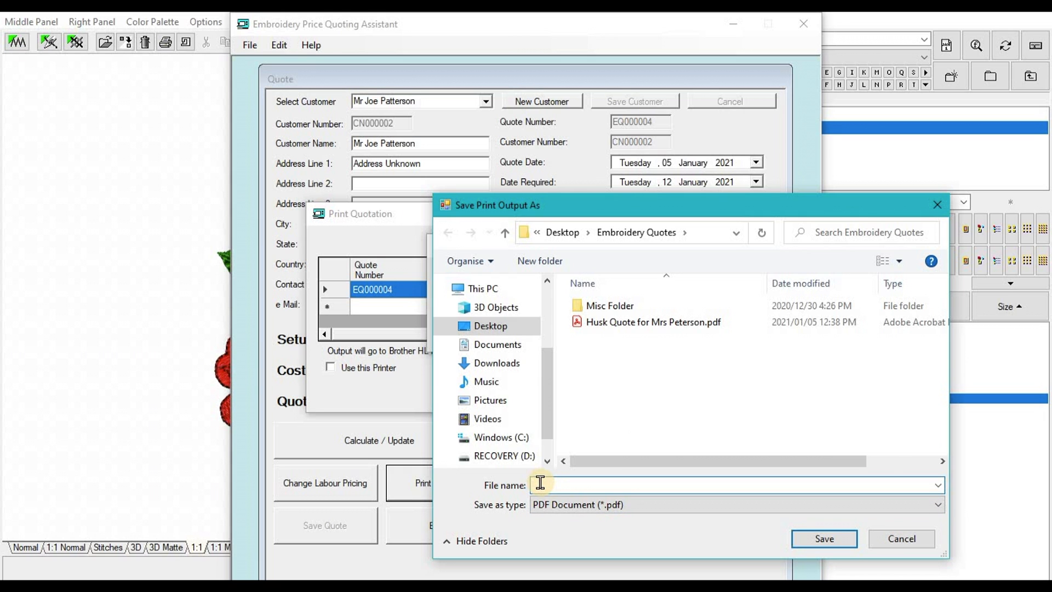
pyautogui.write('Mr Paterson 5 Rose Quote')
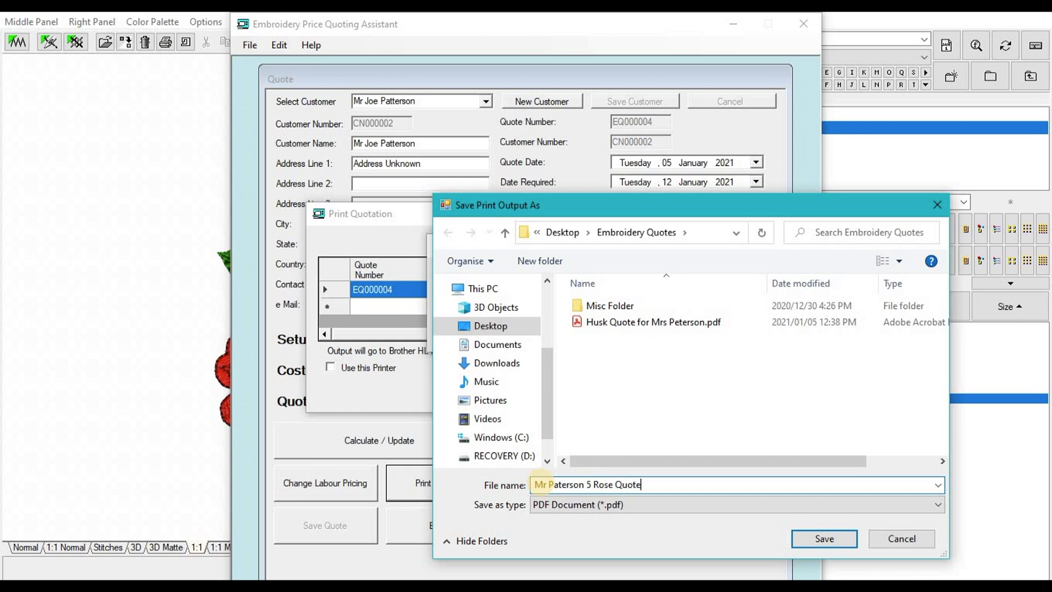
pyautogui.click(832, 539)
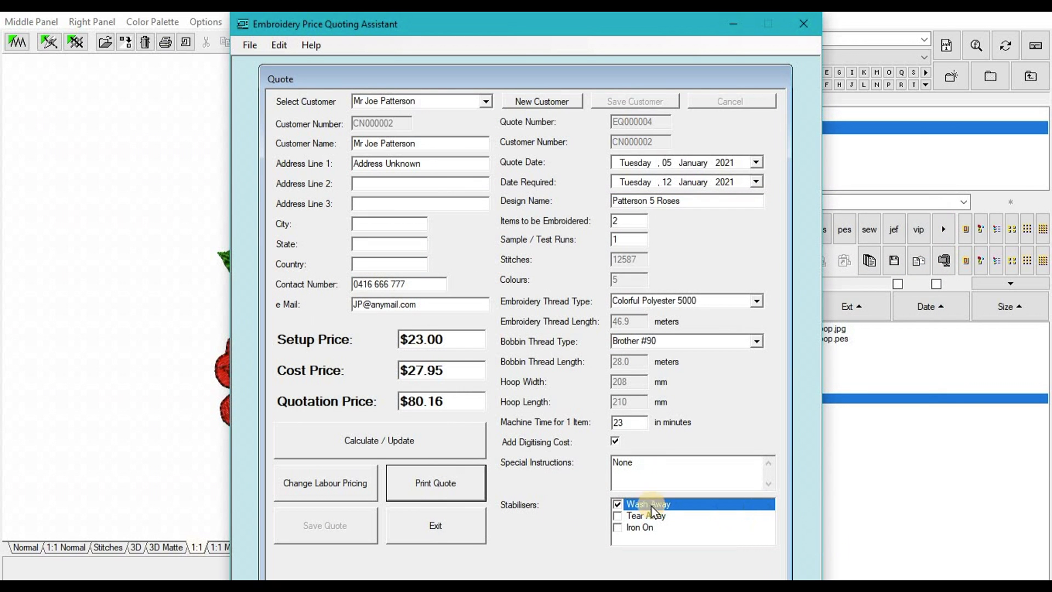
# Step: Open the newly saved rose quote PDF from the Embroidery Quotes folder window
pyautogui.moveTo(448, 526)
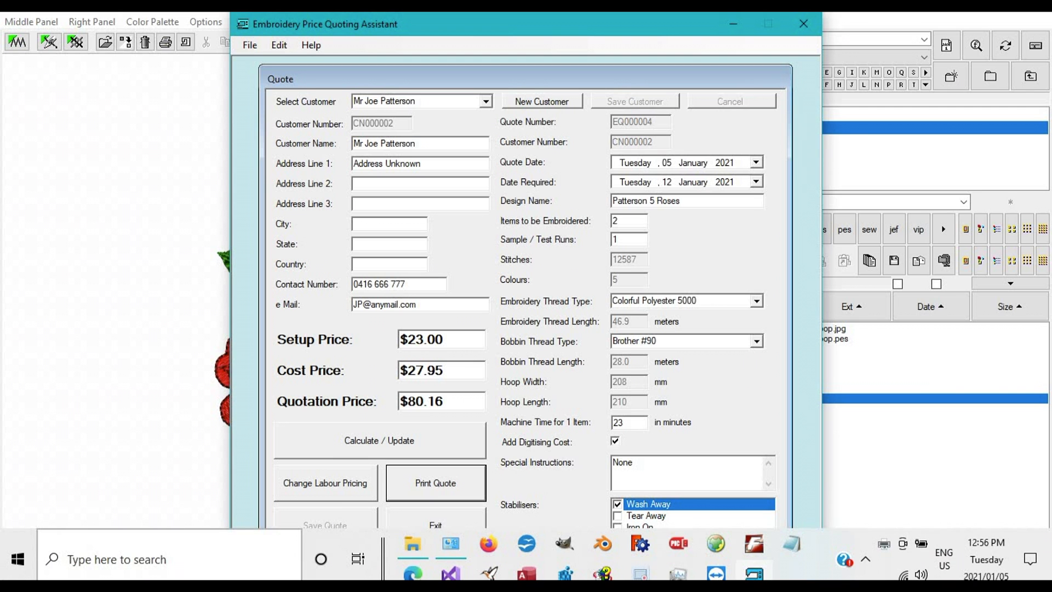
pyautogui.moveTo(415, 545)
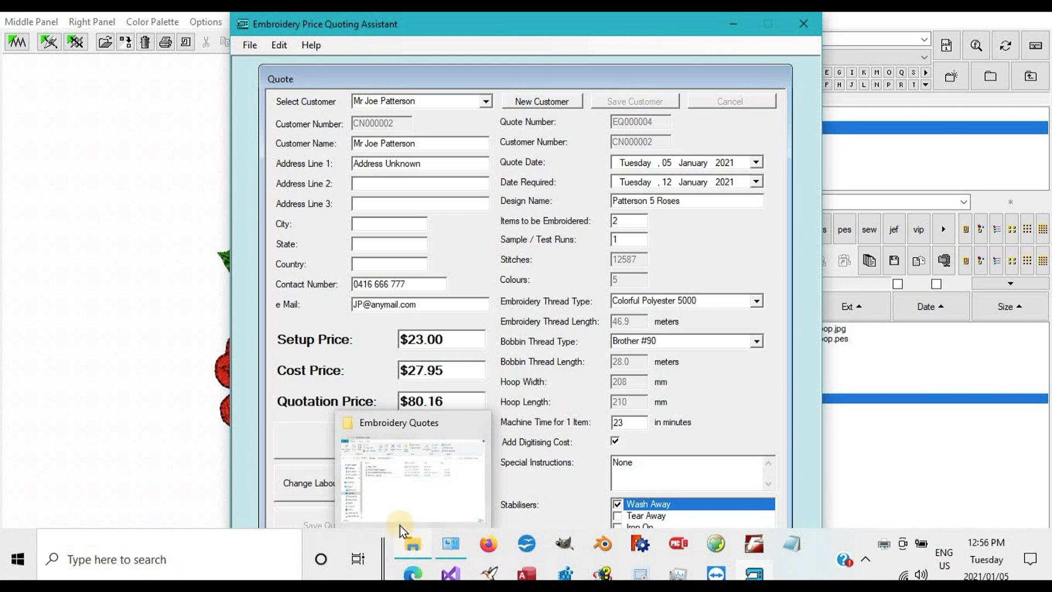
pyautogui.click(384, 494)
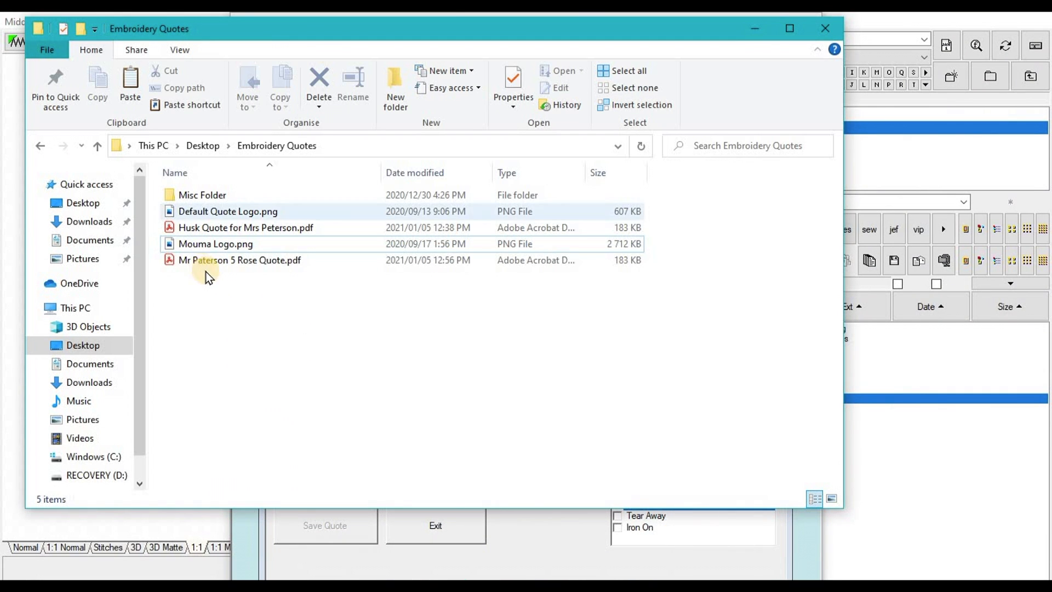
pyautogui.click(204, 261)
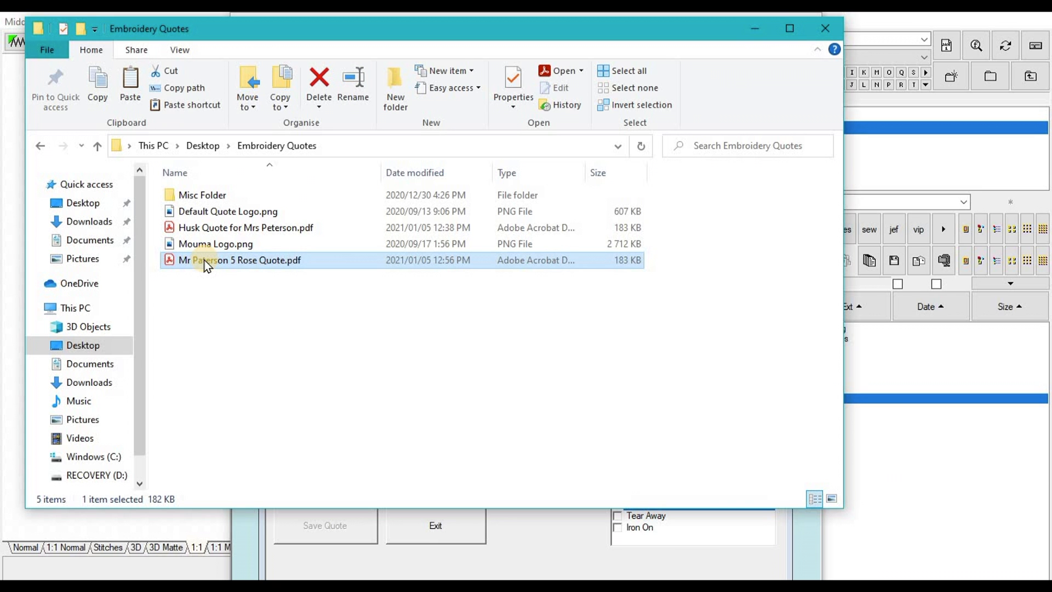
pyautogui.doubleClick(205, 261)
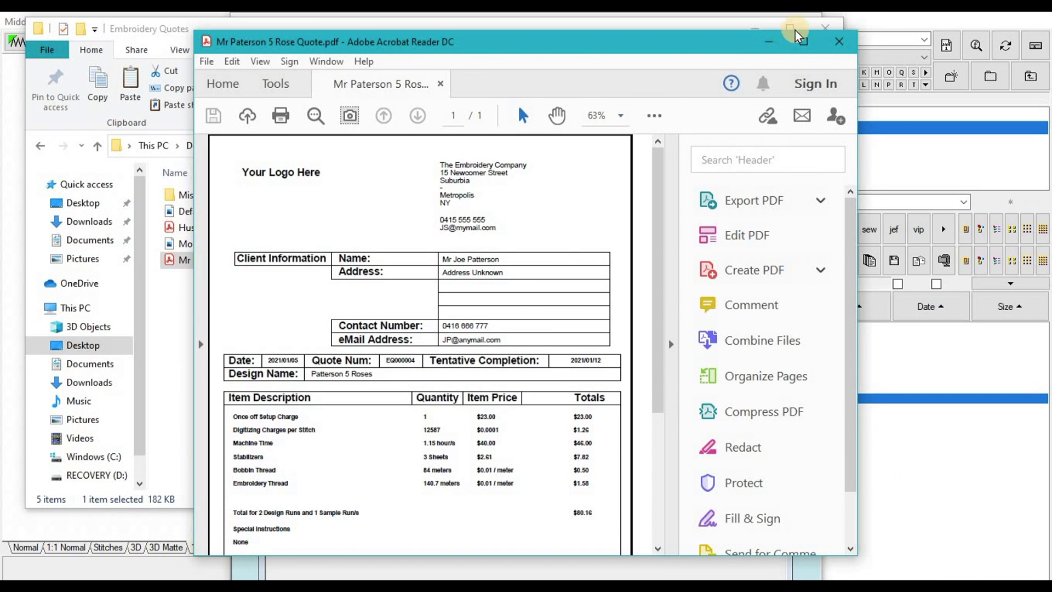
# Step: Maximize Acrobat Reader, hide the Tools pane, and scroll through the quote pages
pyautogui.click(804, 41)
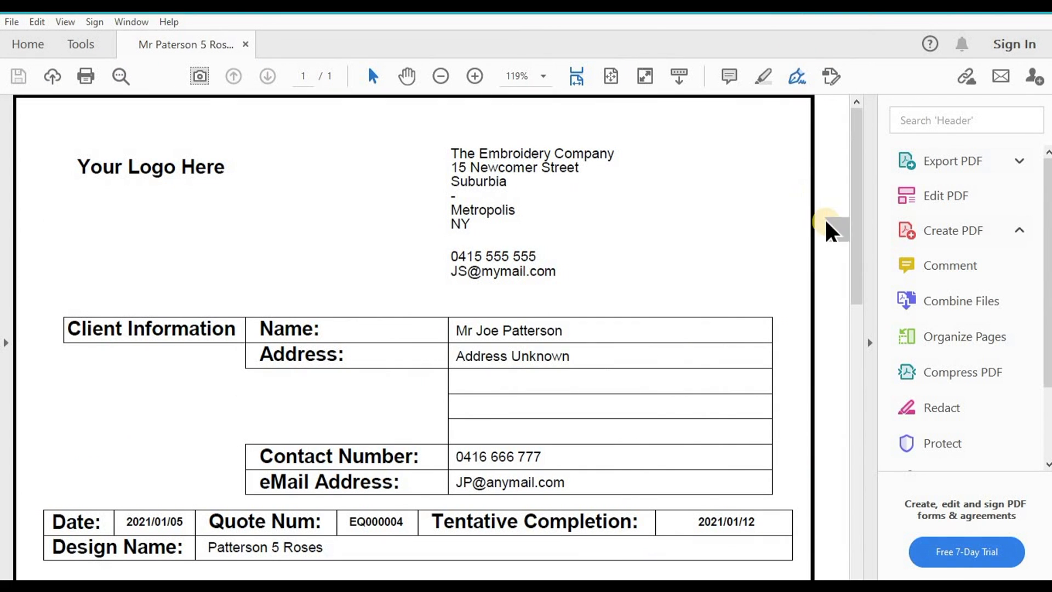
pyautogui.click(872, 348)
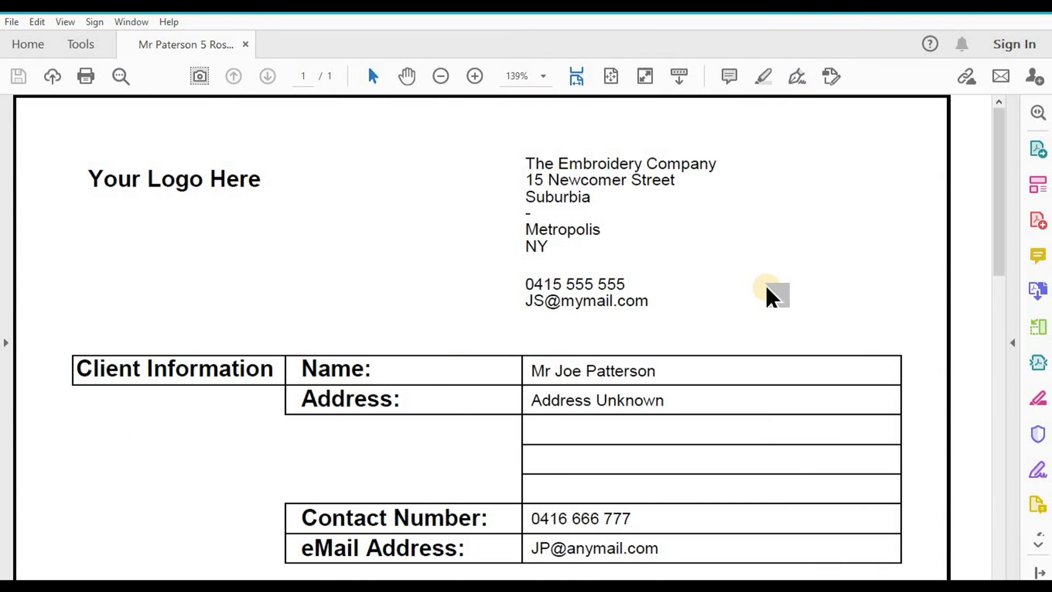
pyautogui.scroll(-1, 771, 296)
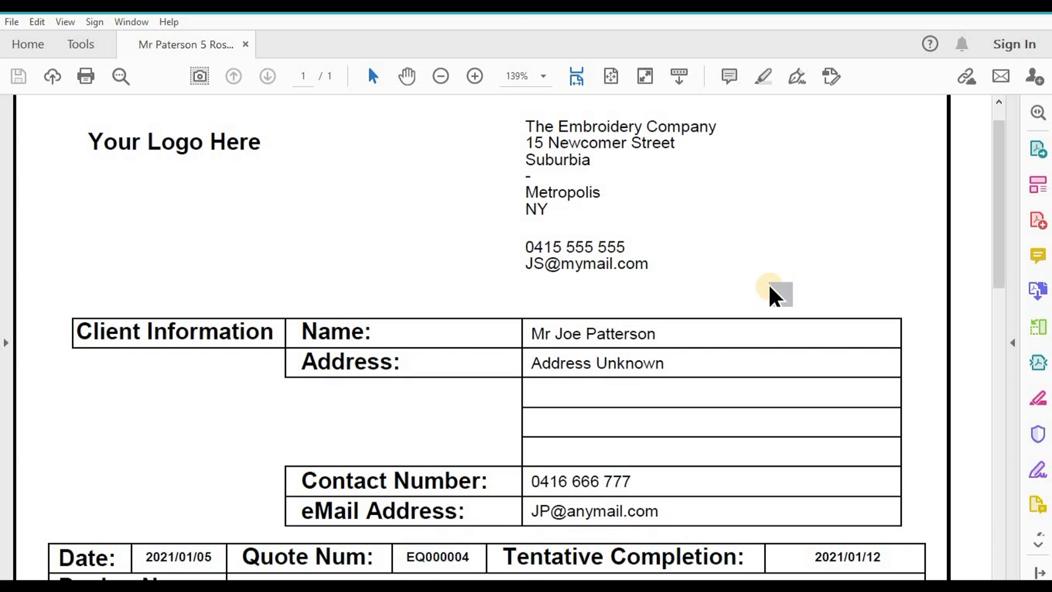
pyautogui.scroll(-3, 773, 296)
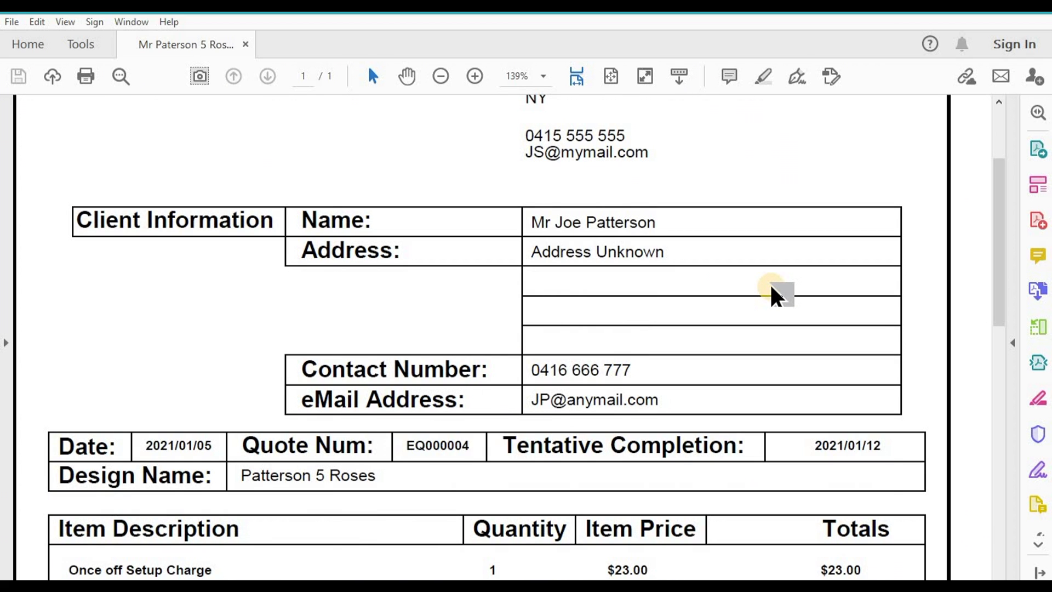
pyautogui.scroll(-5, 776, 296)
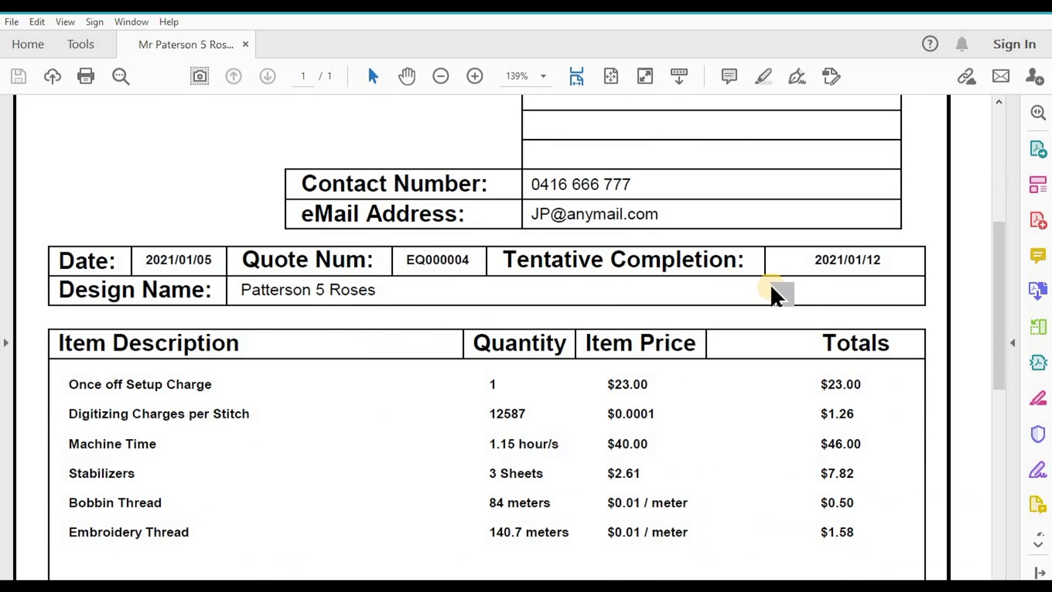
pyautogui.scroll(7, 775, 295)
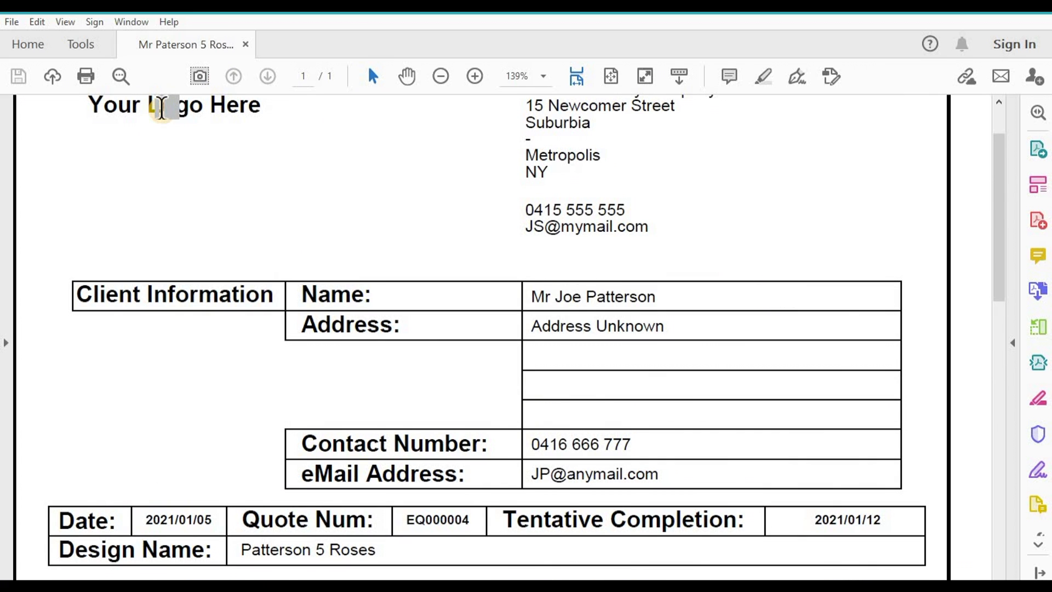
pyautogui.scroll(-3, 633, 305)
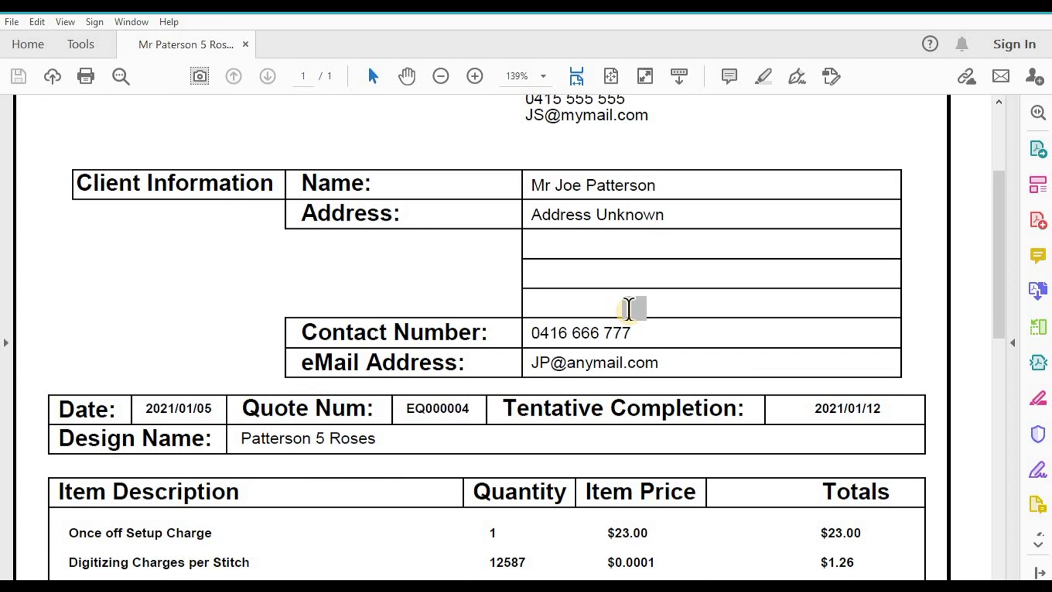
pyautogui.scroll(-1, 628, 308)
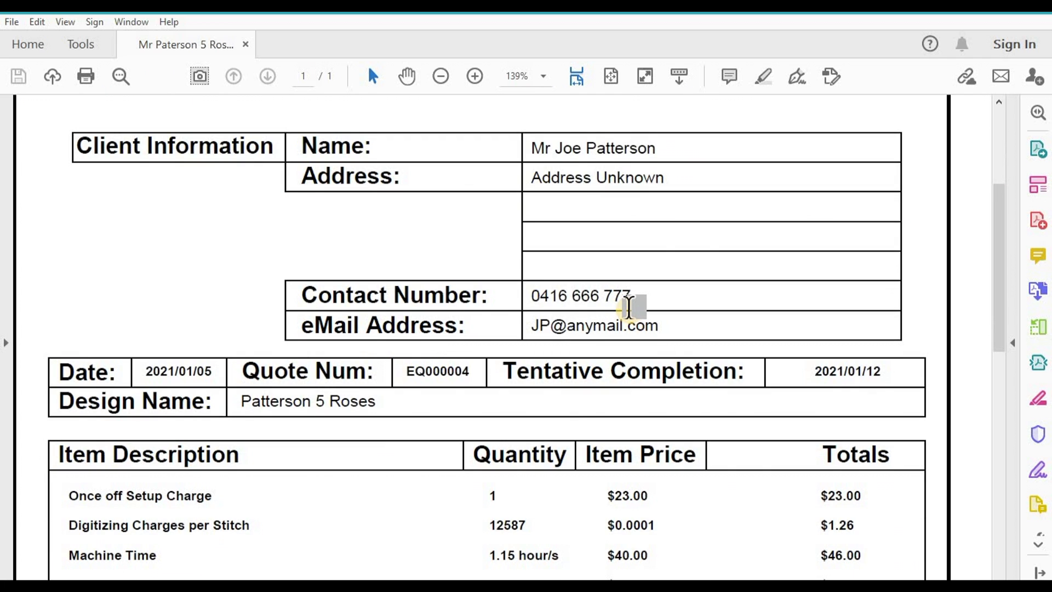
pyautogui.scroll(-4, 629, 307)
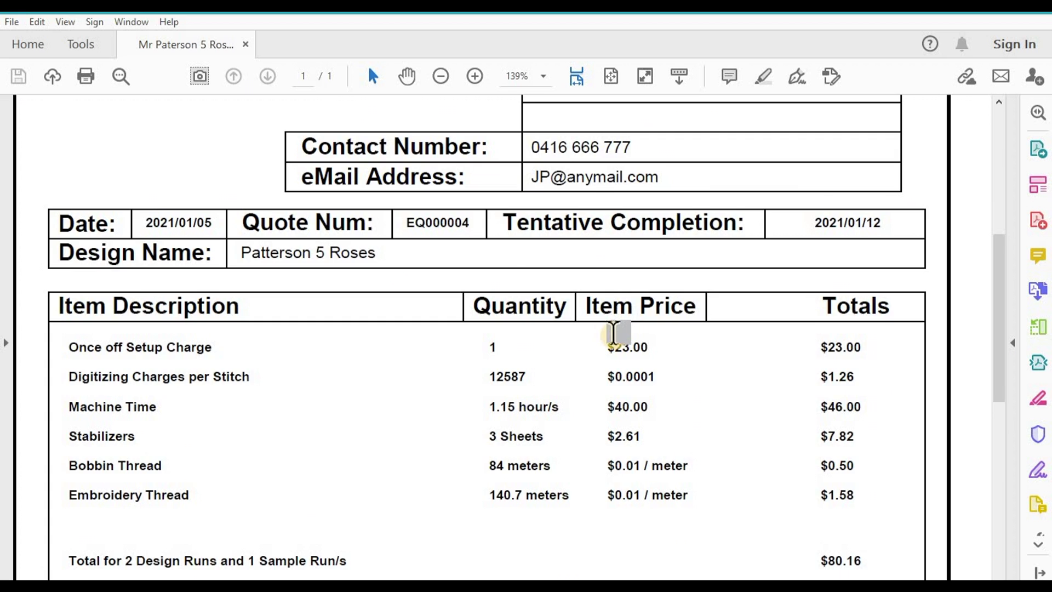
pyautogui.scroll(-2, 614, 332)
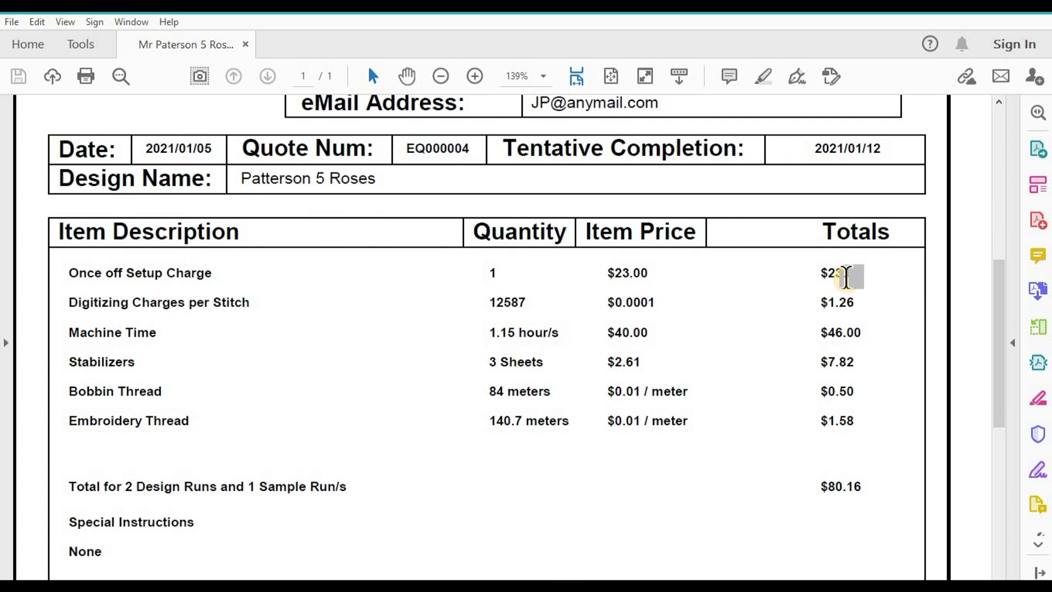
# Step: Check the $0.50 bobbin and $1.58 thread totals, highlight the $80.16 total, then close Reader
pyautogui.click(846, 302)
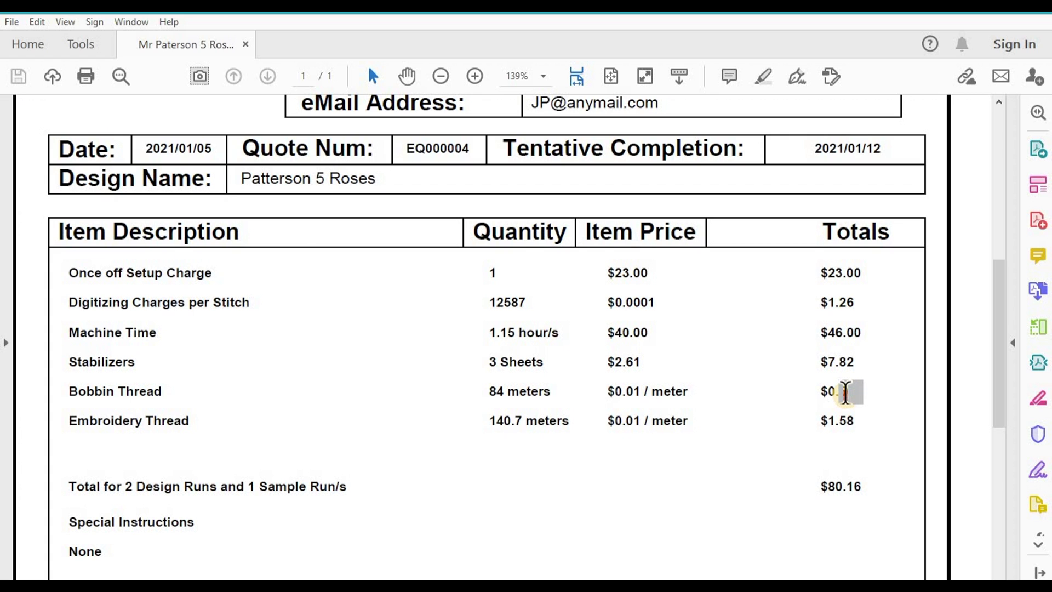
pyautogui.click(845, 391)
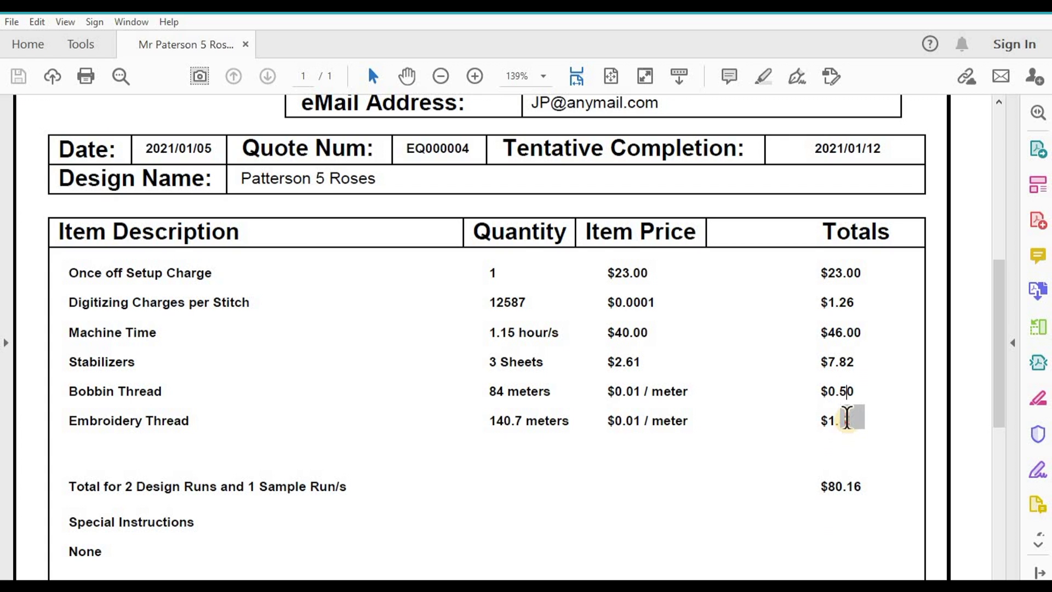
pyautogui.click(844, 422)
pyautogui.moveTo(824, 487); pyautogui.dragTo(871, 487)
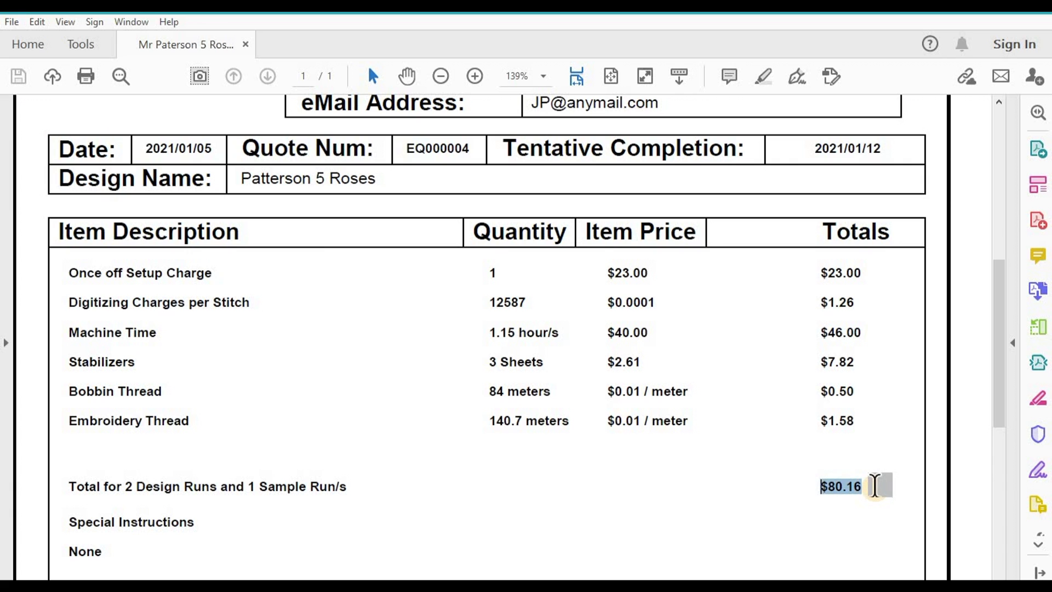
pyautogui.scroll(-5, 799, 486)
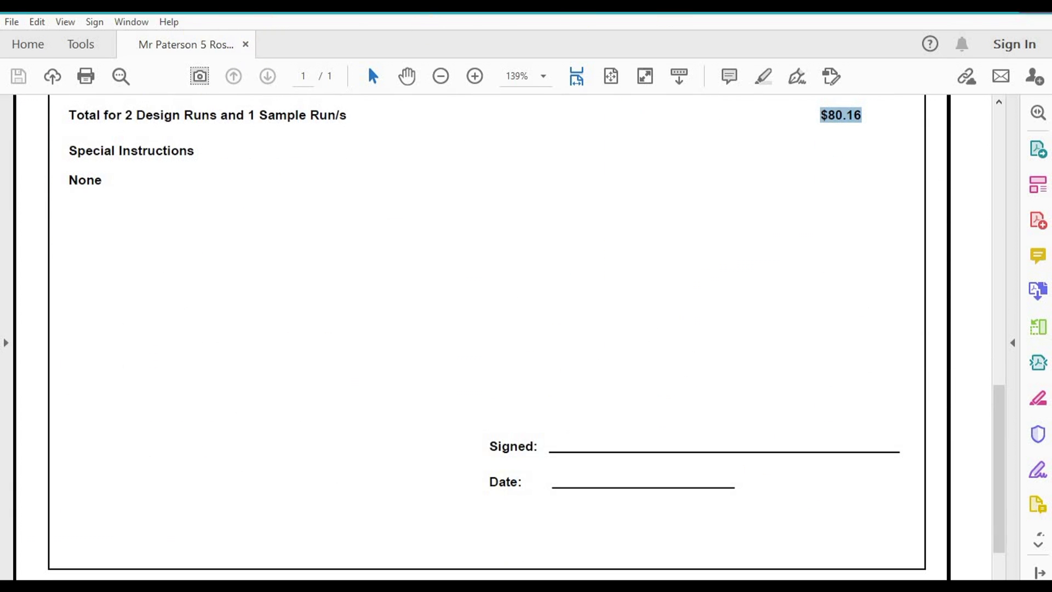
pyautogui.click(1036, 7)
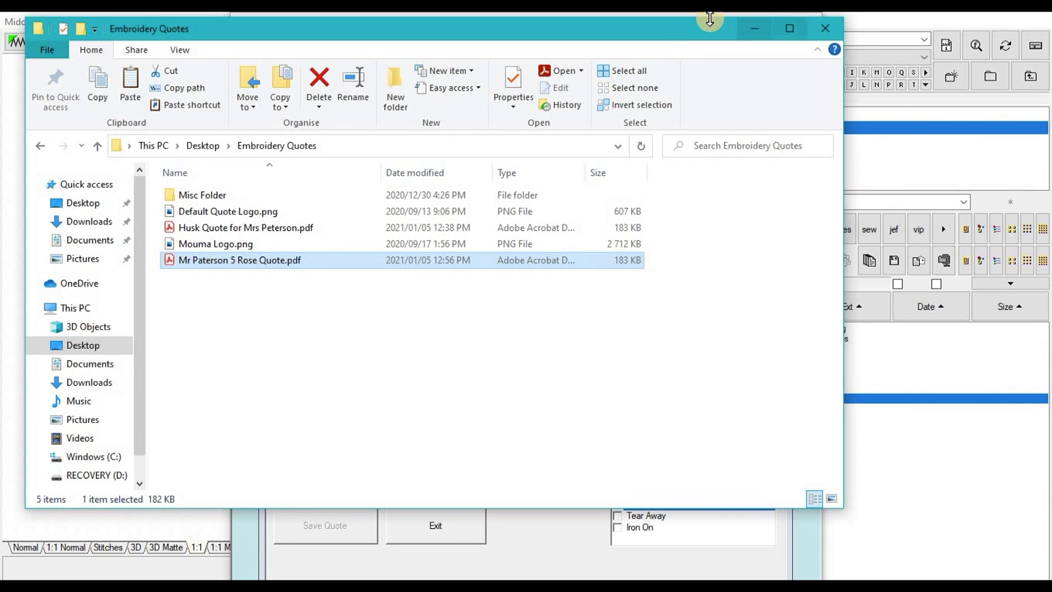
# Step: Set the Quote Logo in Miscellaneous options to Default Quote Logo.png, save, and exit setup
pyautogui.click(750, 33)
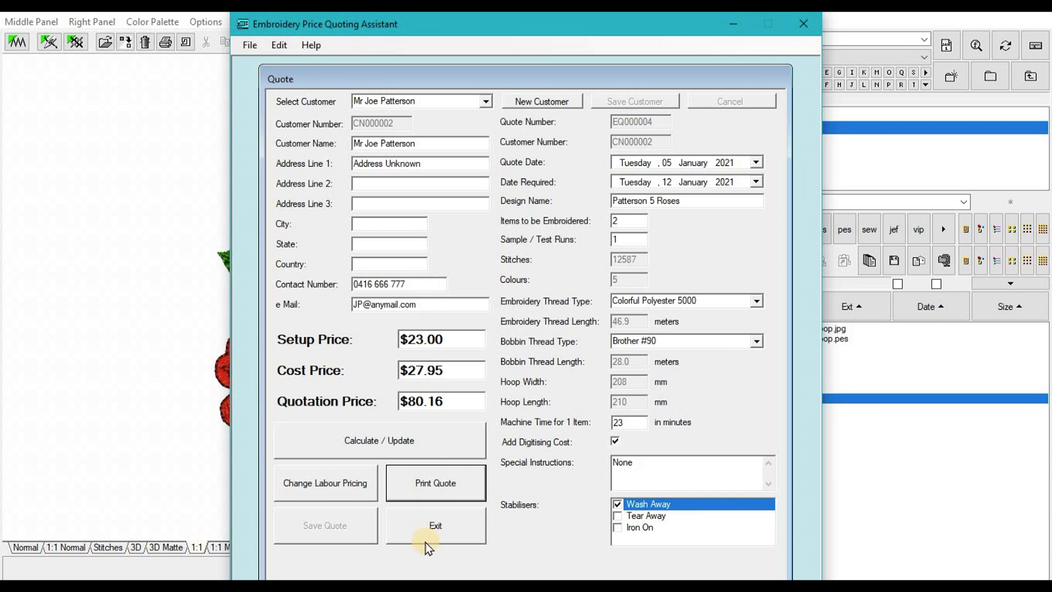
pyautogui.click(246, 42)
pyautogui.moveTo(274, 104)
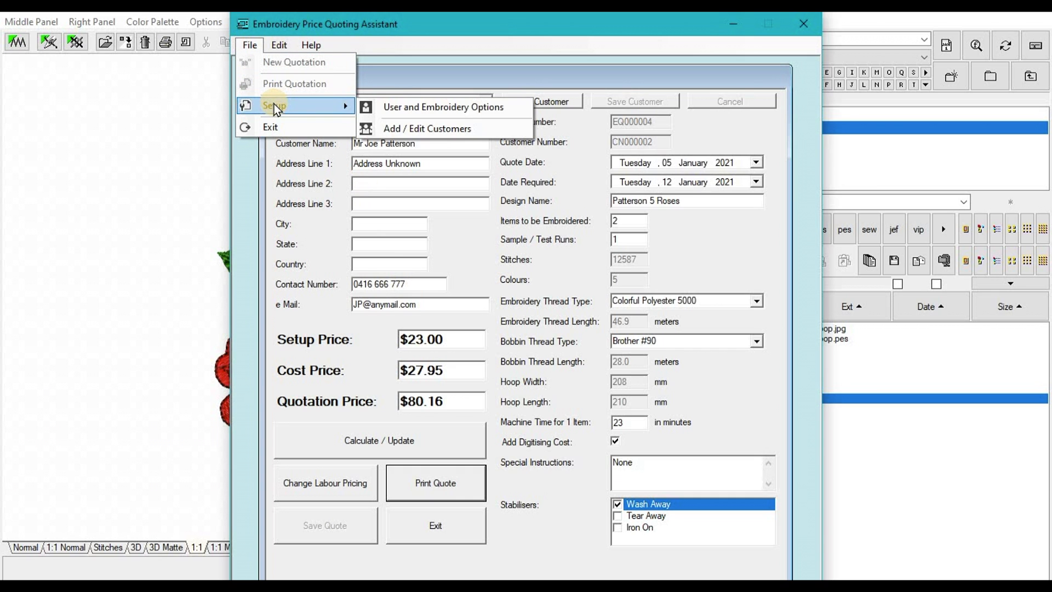
pyautogui.click(475, 111)
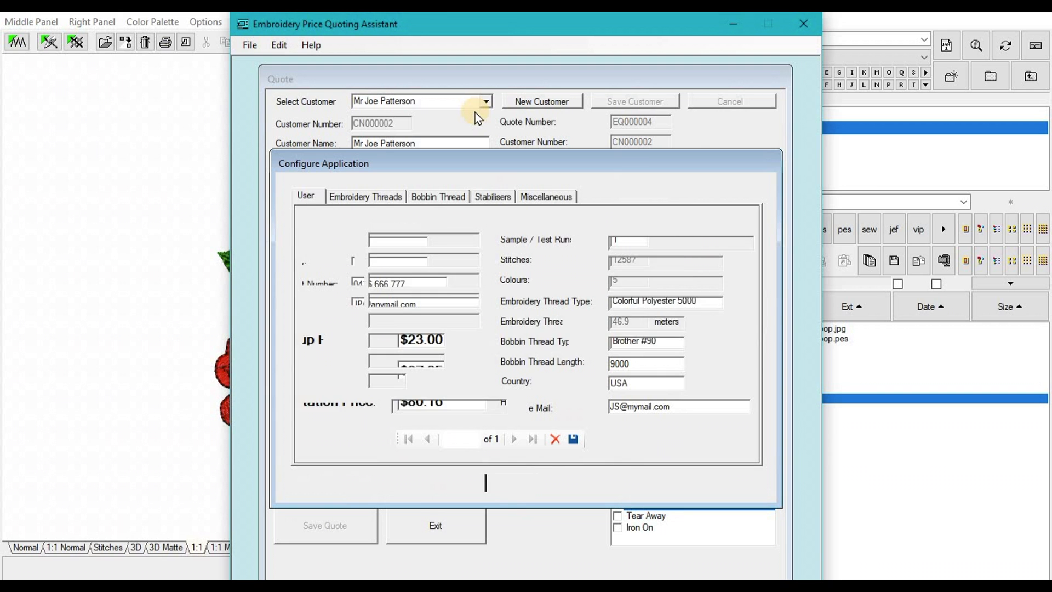
pyautogui.click(545, 196)
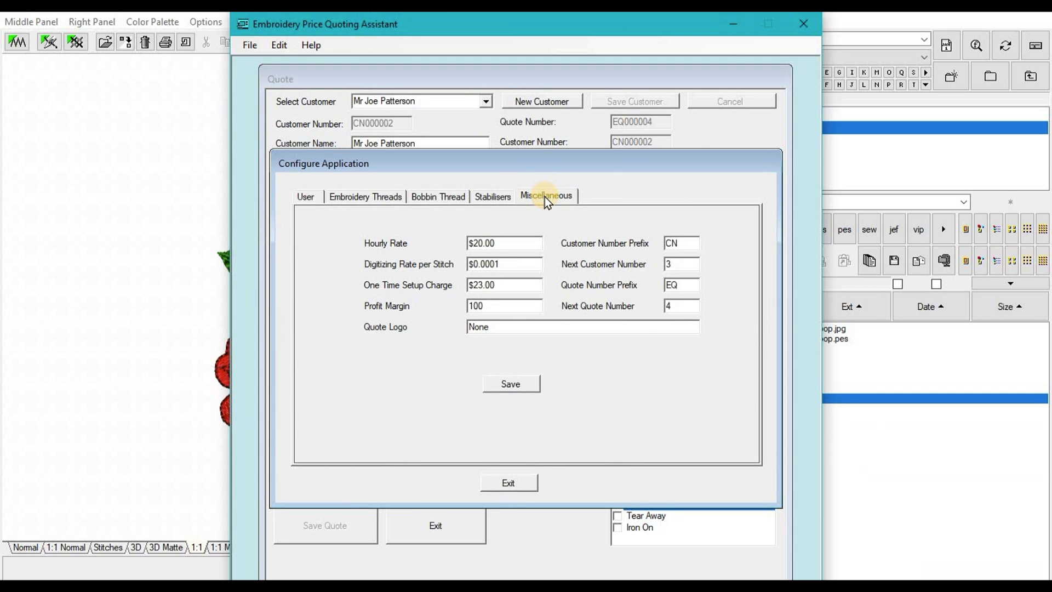
pyautogui.click(505, 327)
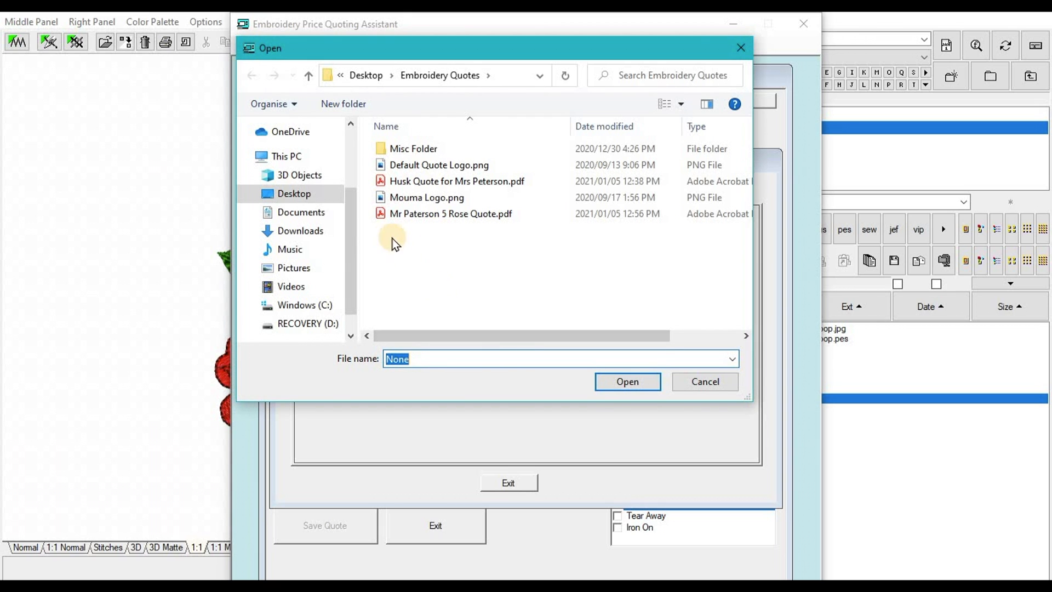
pyautogui.click(402, 163)
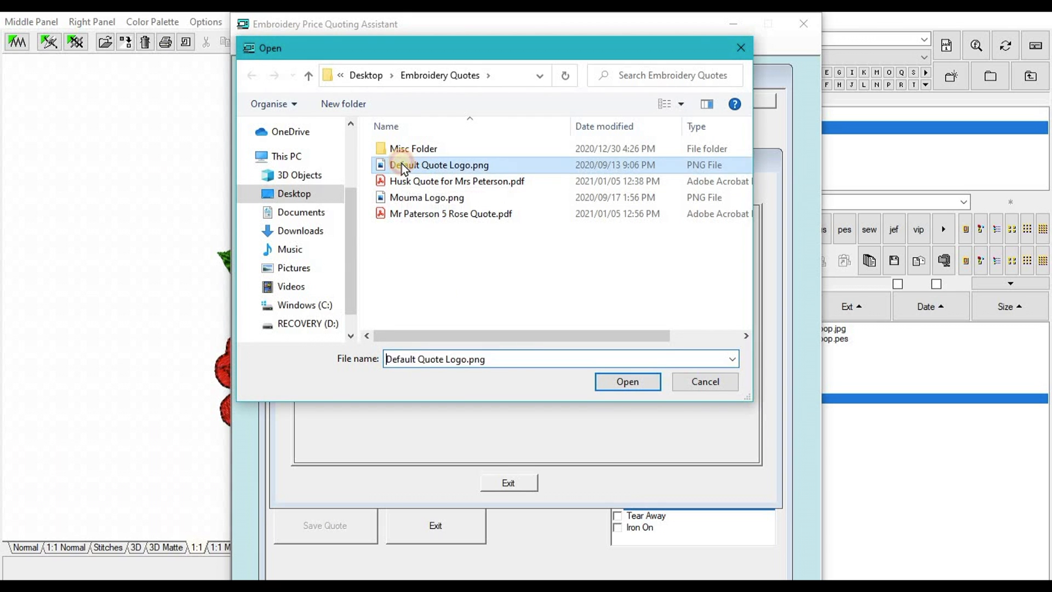
pyautogui.doubleClick(403, 163)
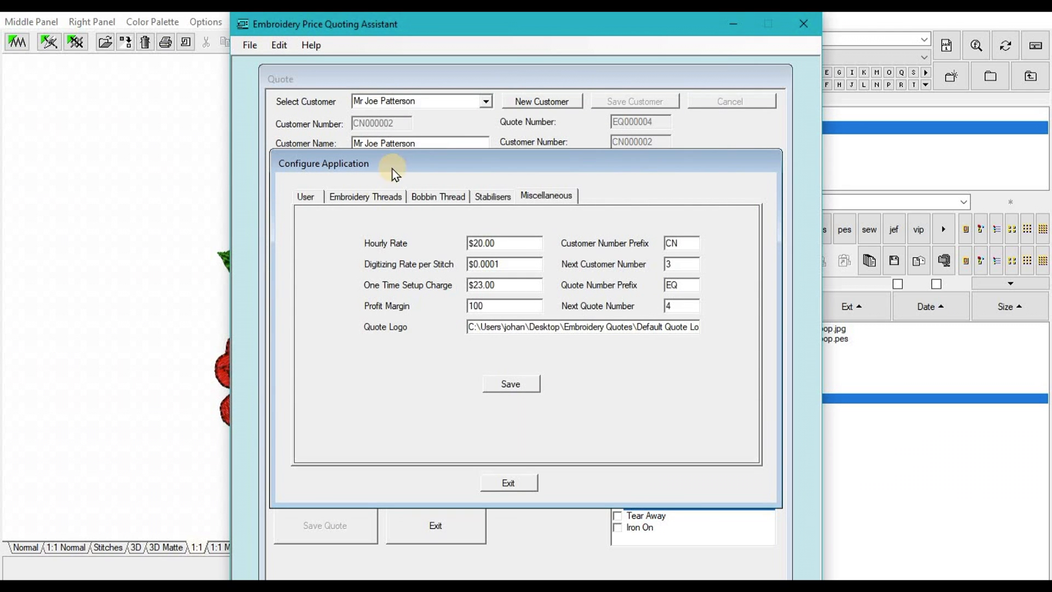
pyautogui.click(526, 383)
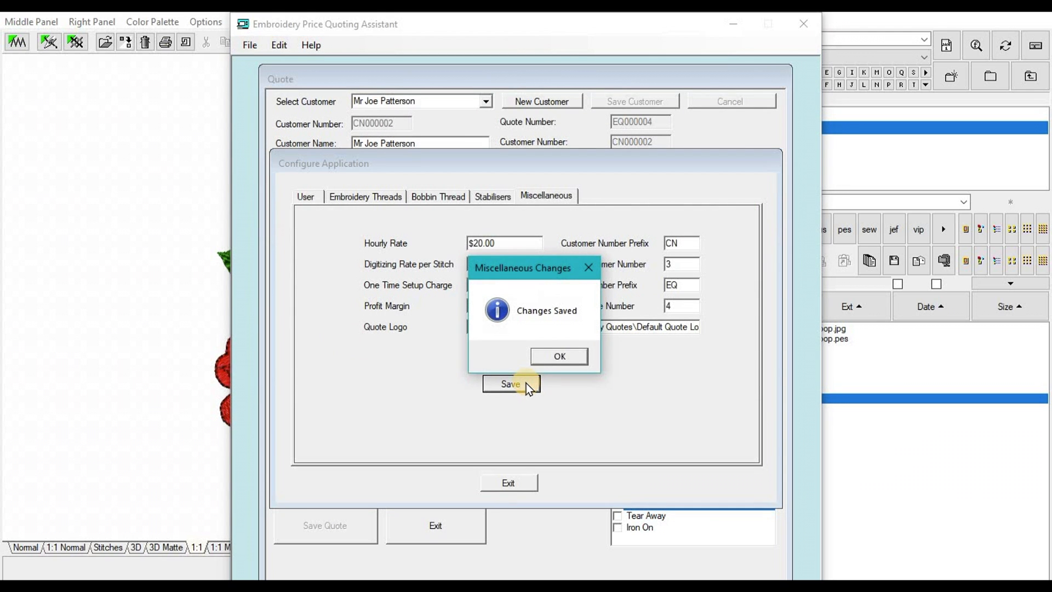
pyautogui.click(569, 357)
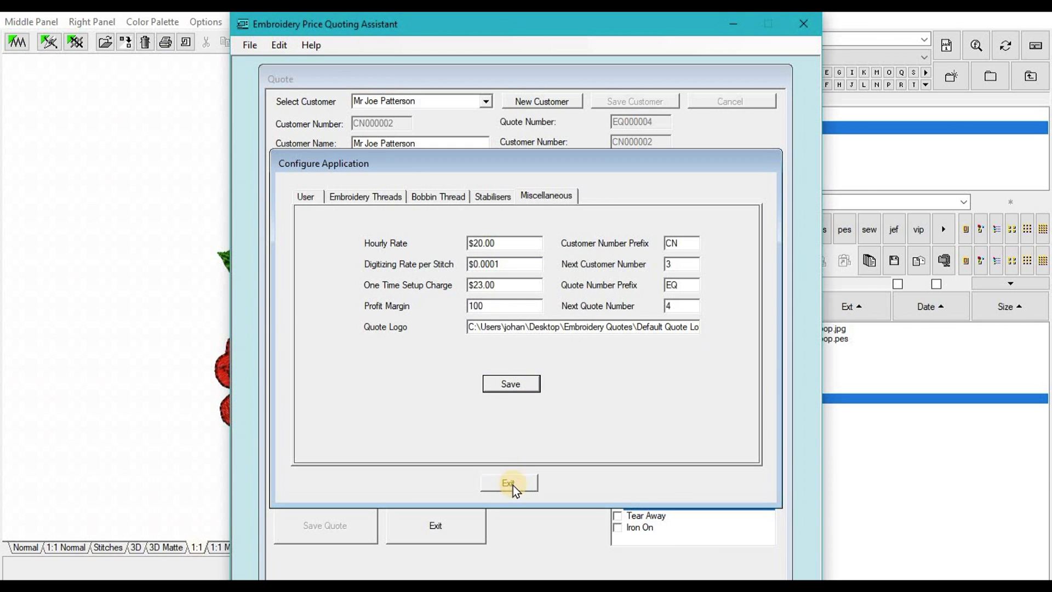
pyautogui.click(511, 483)
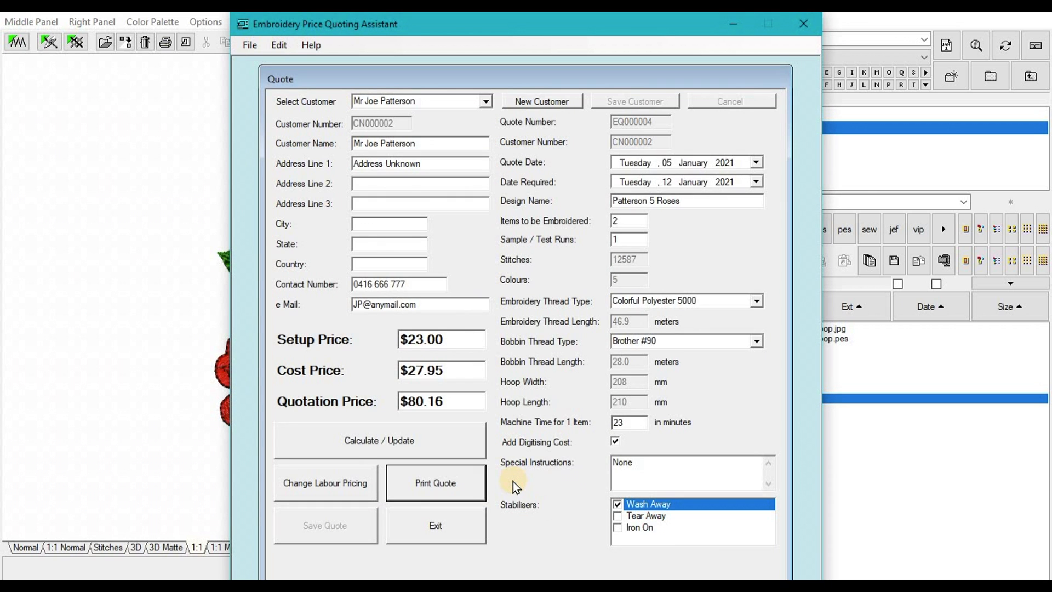
# Step: Recalculate quote EQ000004 and save it
pyautogui.click(376, 448)
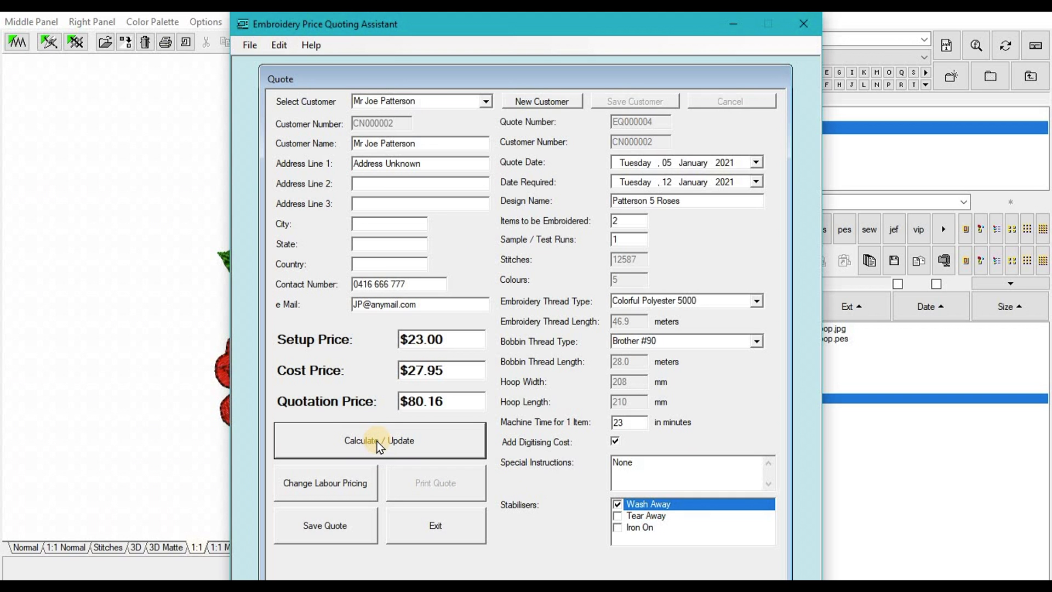
pyautogui.click(327, 527)
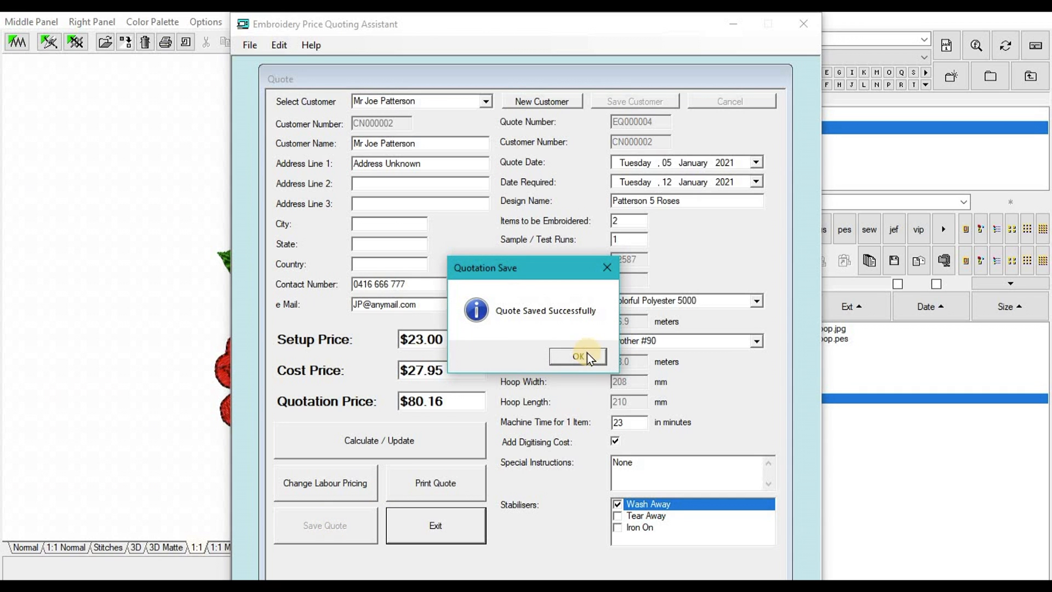
pyautogui.click(587, 352)
pyautogui.click(447, 485)
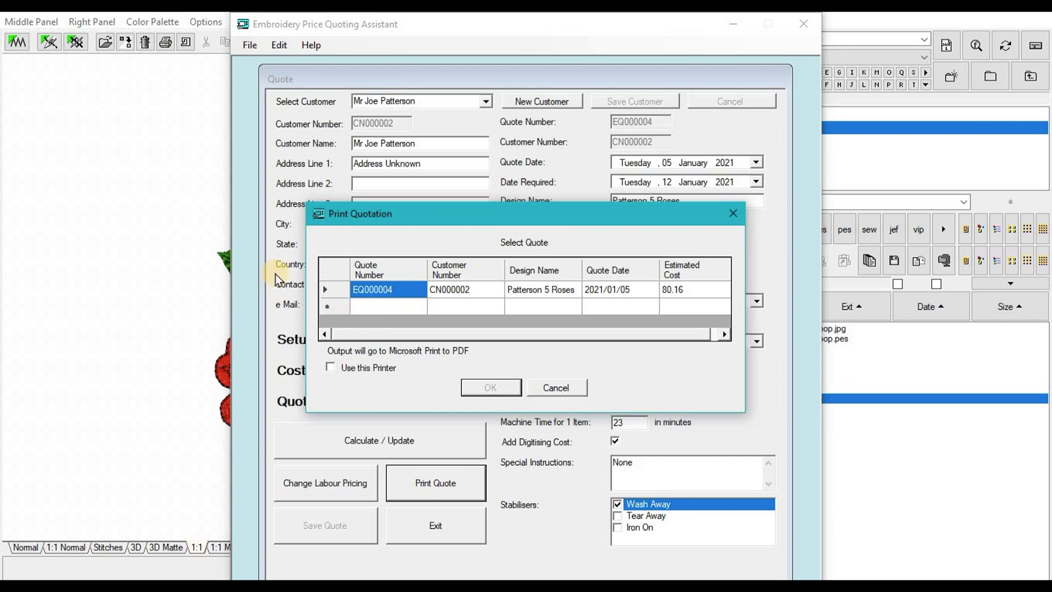
pyautogui.click(325, 290)
pyautogui.click(482, 388)
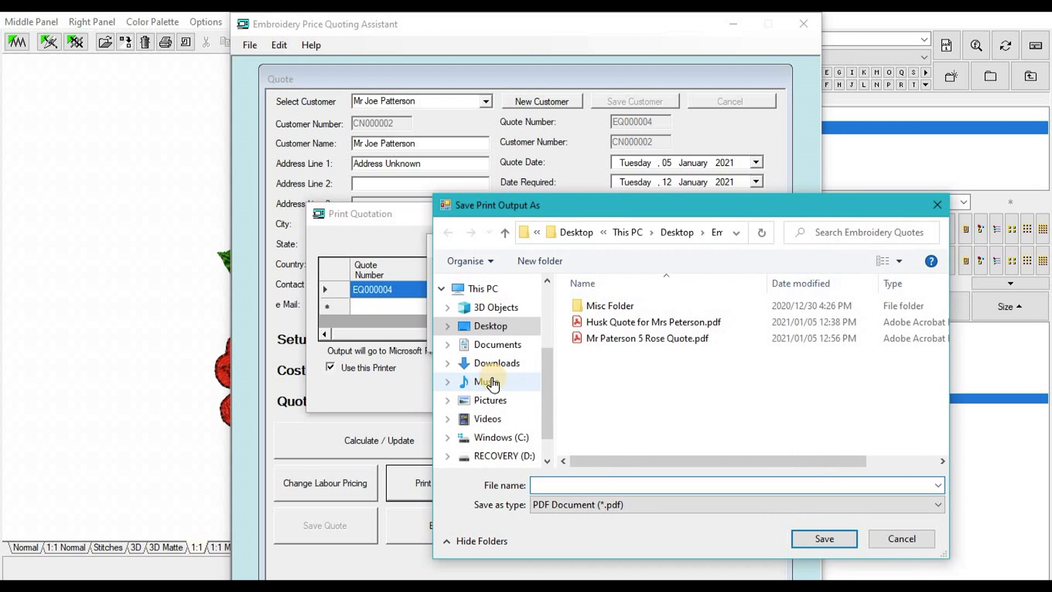
pyautogui.doubleClick(609, 338)
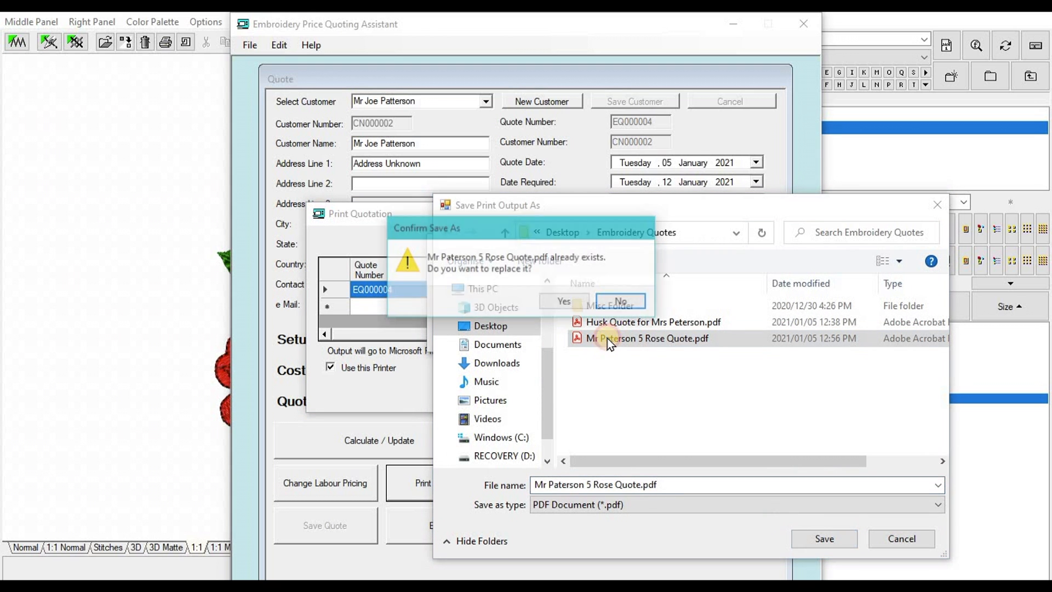
pyautogui.click(565, 303)
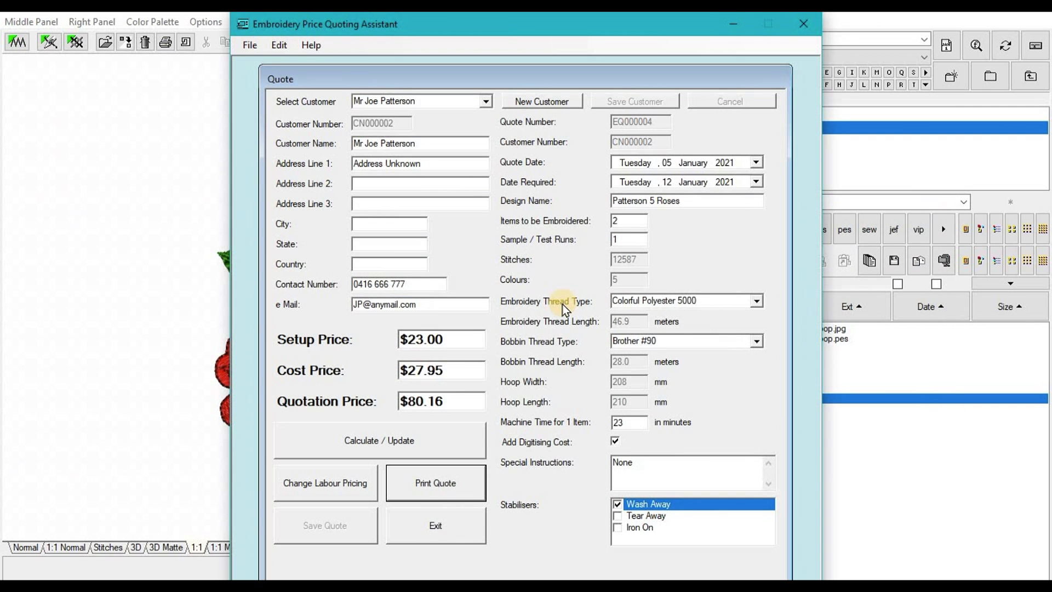
pyautogui.moveTo(405, 581)
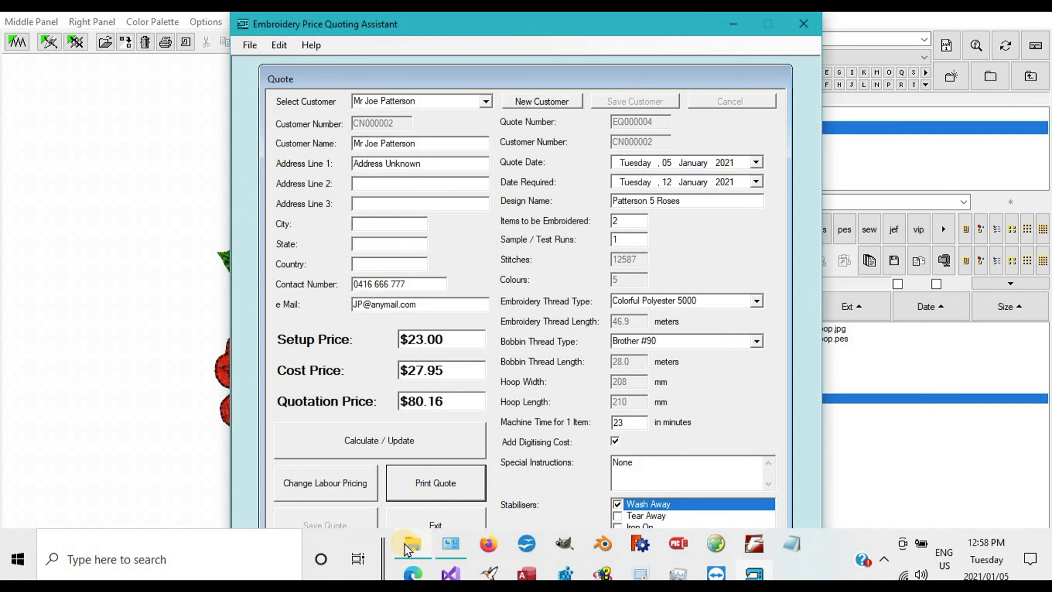
pyautogui.moveTo(406, 545)
pyautogui.click(395, 474)
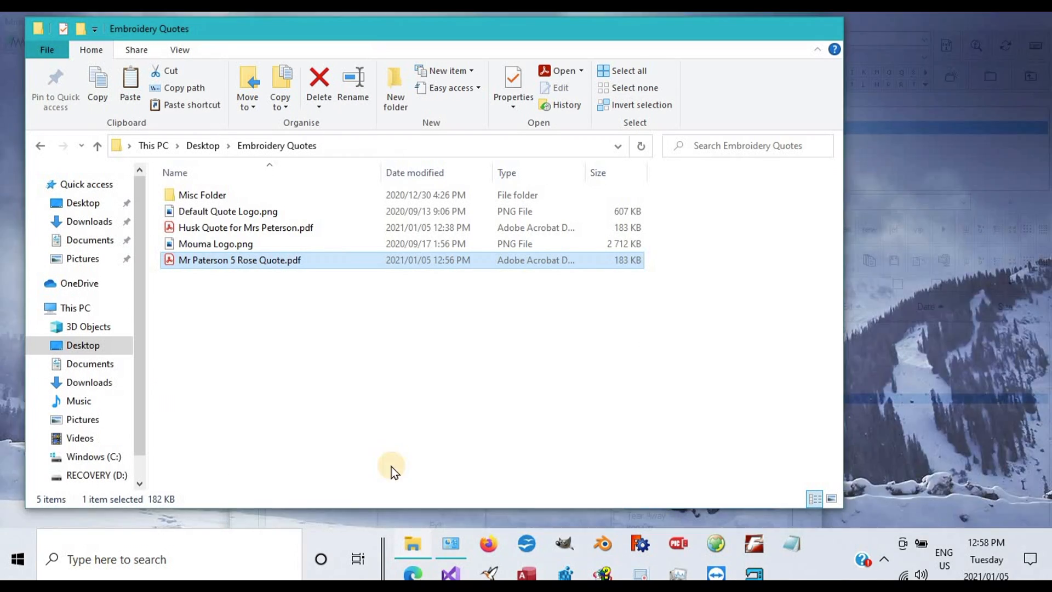
pyautogui.doubleClick(207, 257)
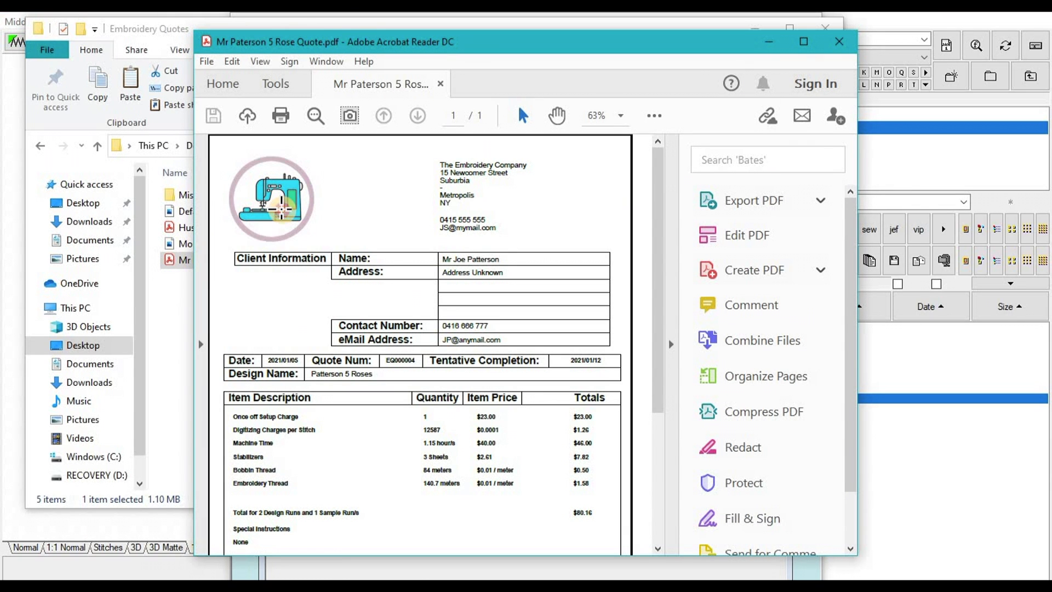
pyautogui.click(281, 210)
pyautogui.click(387, 204)
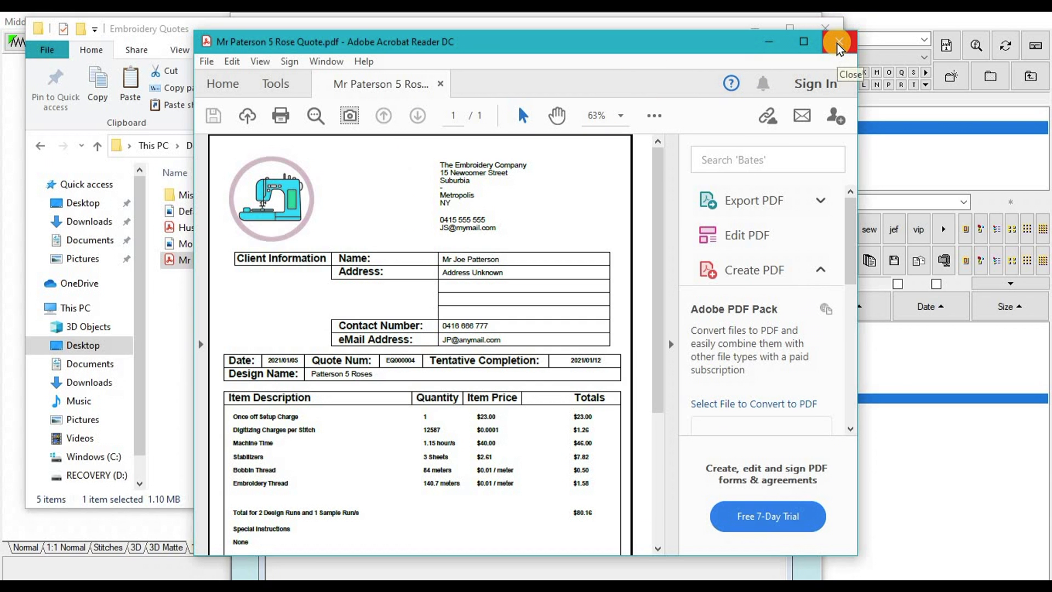
pyautogui.click(838, 44)
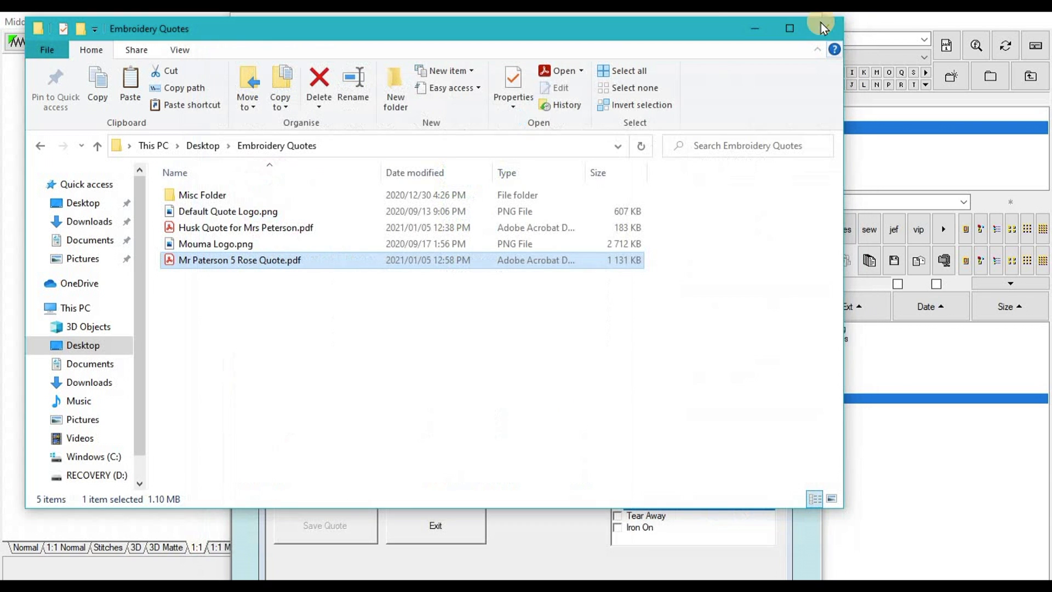
# Step: Minimise the Embroidery Quotes folder, close the quote form, exit the Price Quoting Assistant, and show the desktop
pyautogui.click(754, 25)
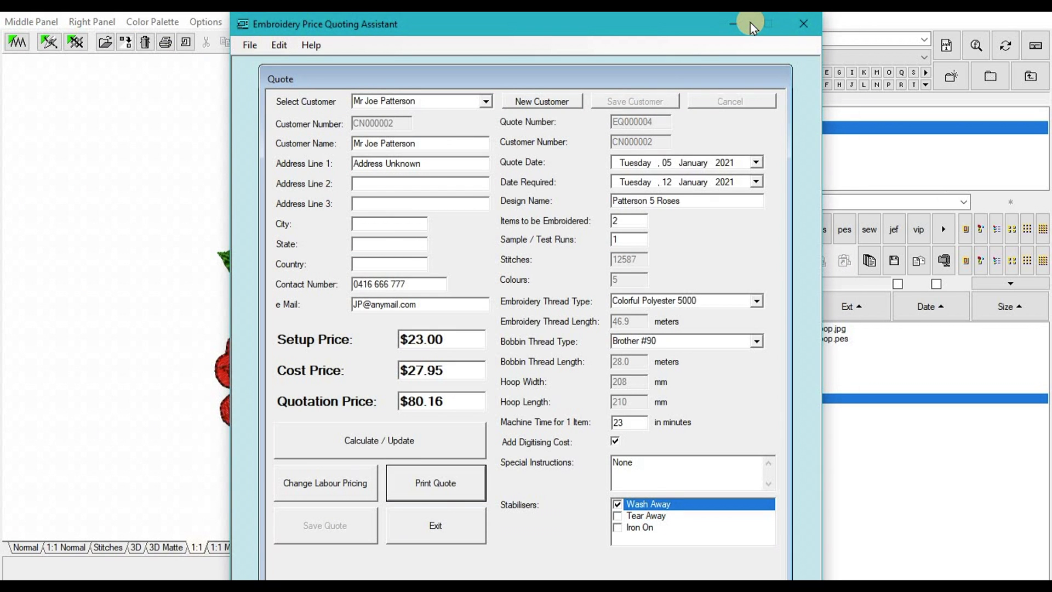
pyautogui.click(441, 527)
pyautogui.click(248, 47)
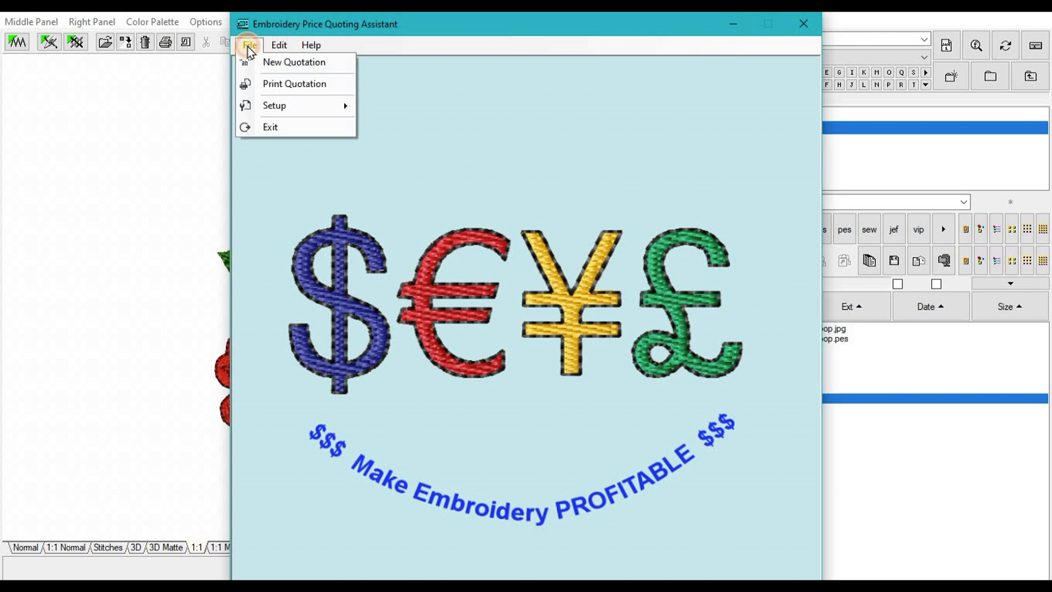
pyautogui.click(268, 130)
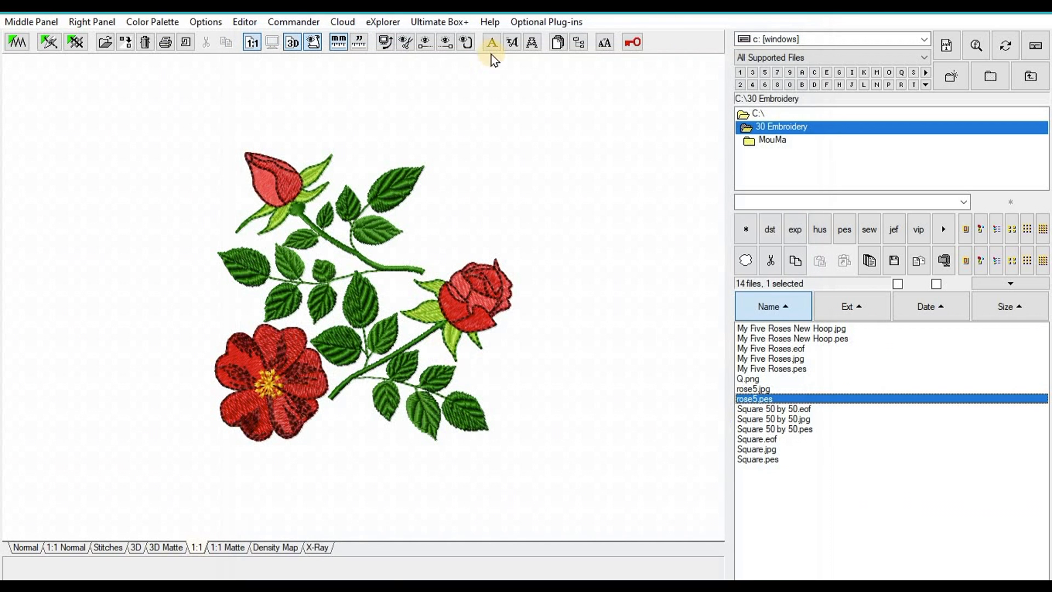
pyautogui.press('super+d')
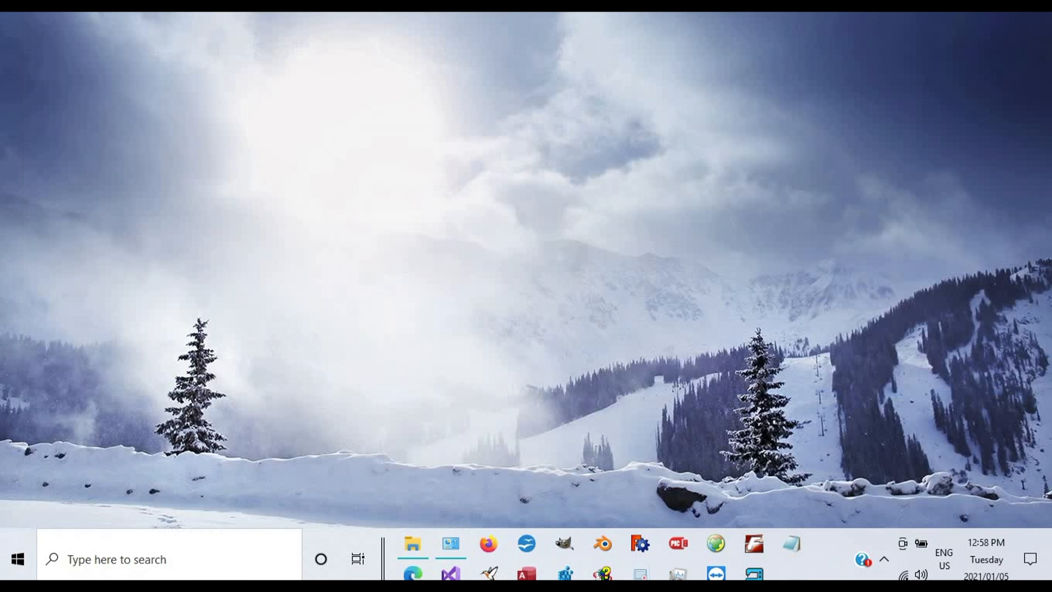